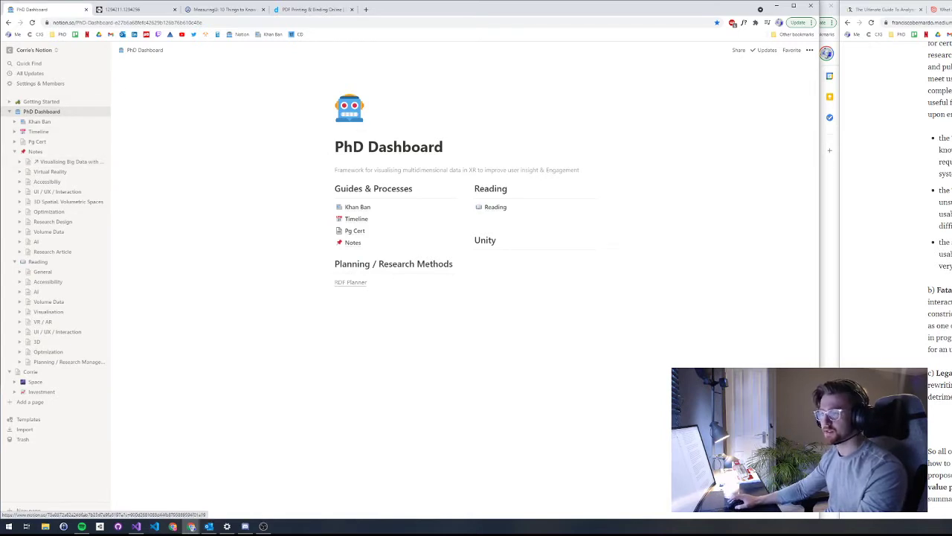
# Step: Collapse the Notes and Reading sidebar pages, then open the Khan Ban board
pyautogui.click(14, 151)
pyautogui.click(14, 161)
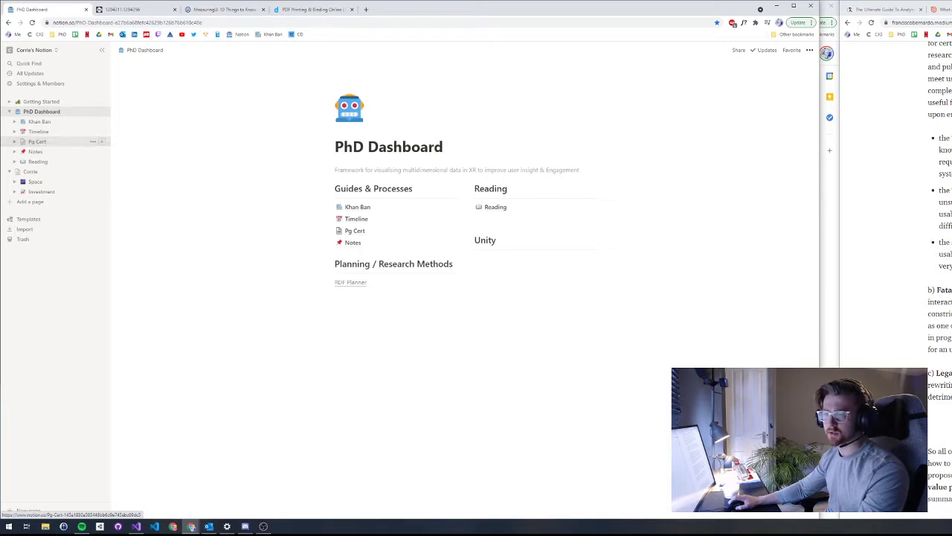
pyautogui.click(39, 121)
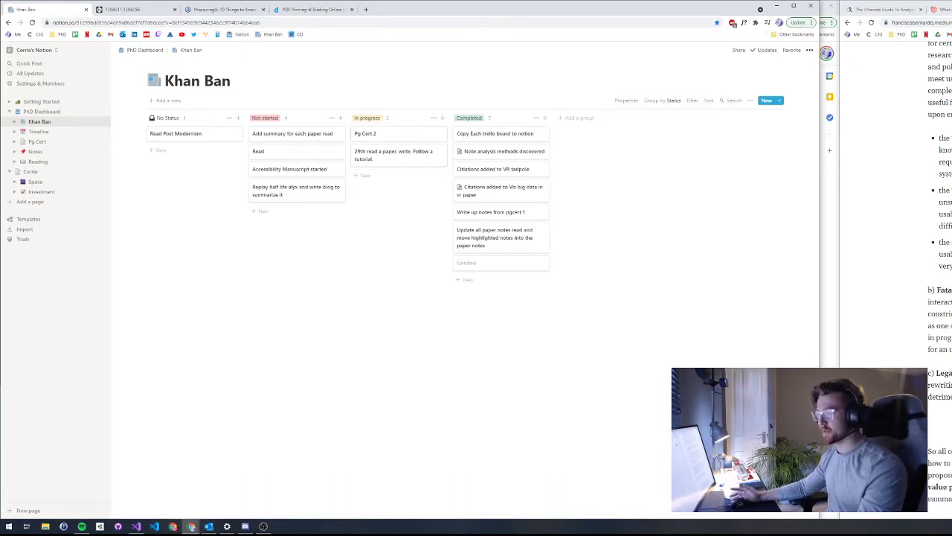
# Step: Open the Timeline page under PhD Dashboard in the sidebar
pyautogui.click(39, 132)
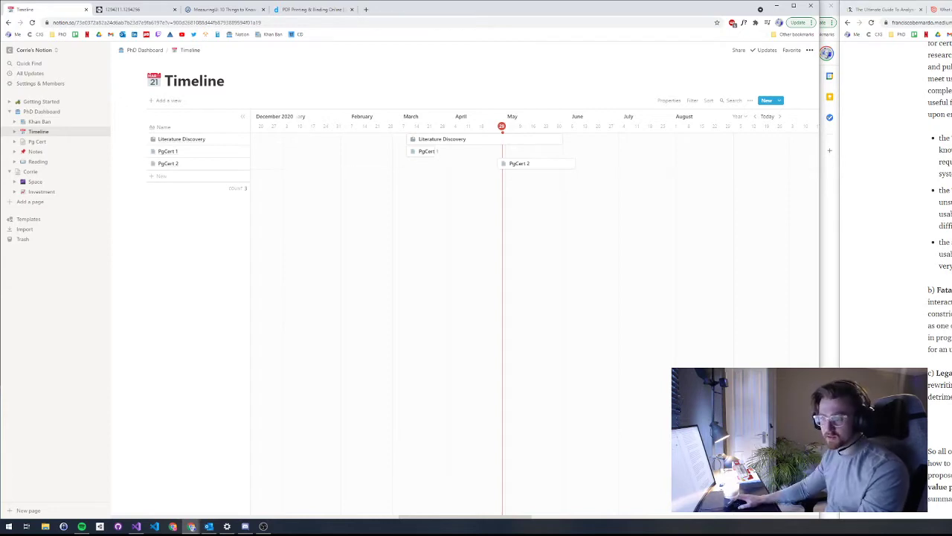
# Step: Open the Pg Cert page, expand its sub-pages and skim its content
pyautogui.click(37, 141)
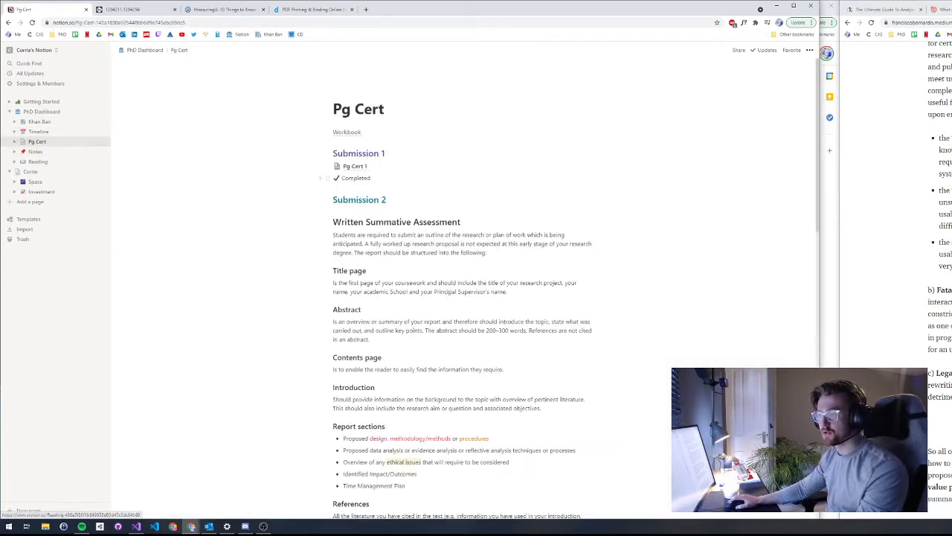
pyautogui.click(15, 142)
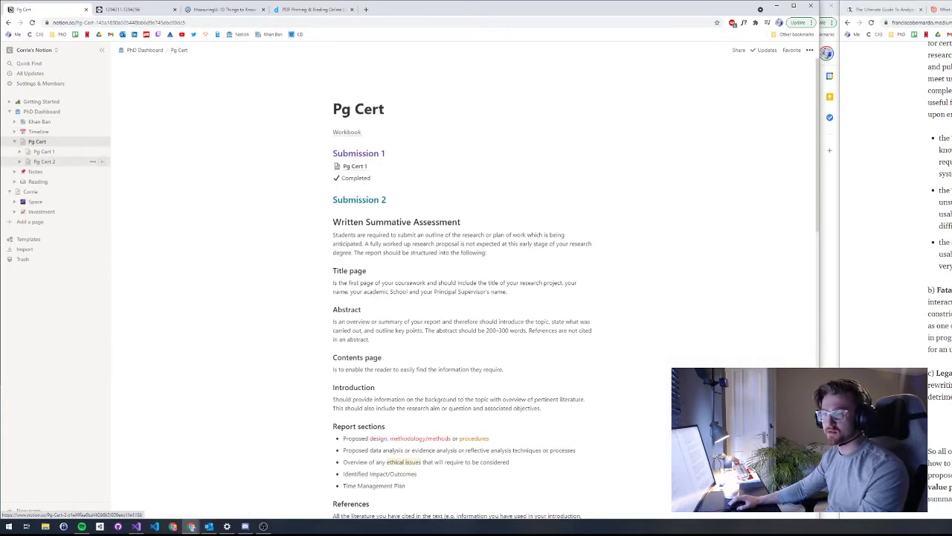
pyautogui.scroll(-4, 463, 290)
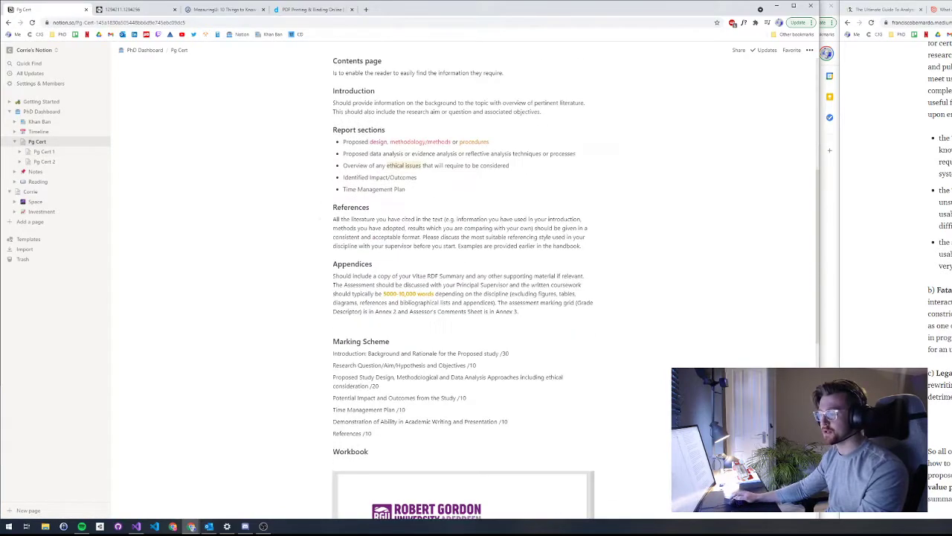
pyautogui.scroll(-10, 463, 290)
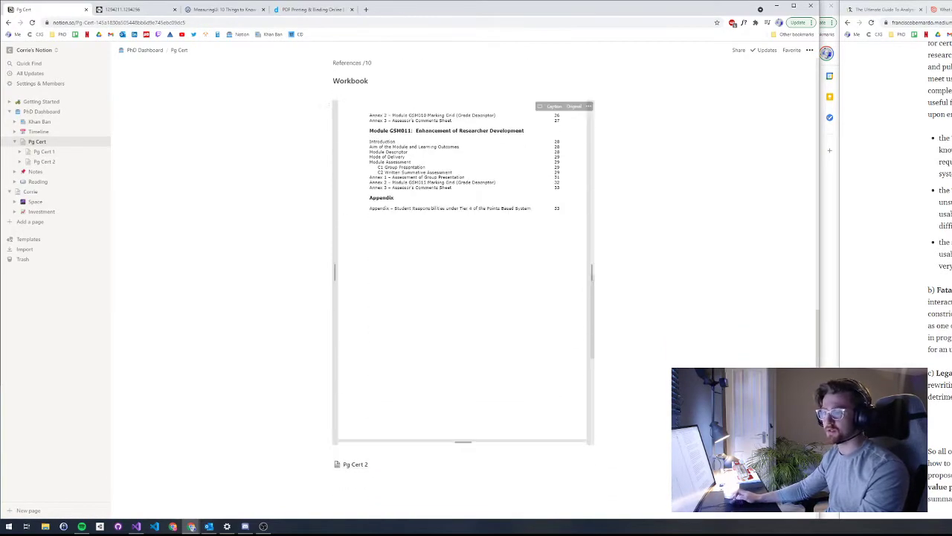
pyautogui.scroll(7, 464, 290)
# Step: View the Pg Cert 1 sub-page, then the Pg Cert 2 sub-page
pyautogui.click(44, 151)
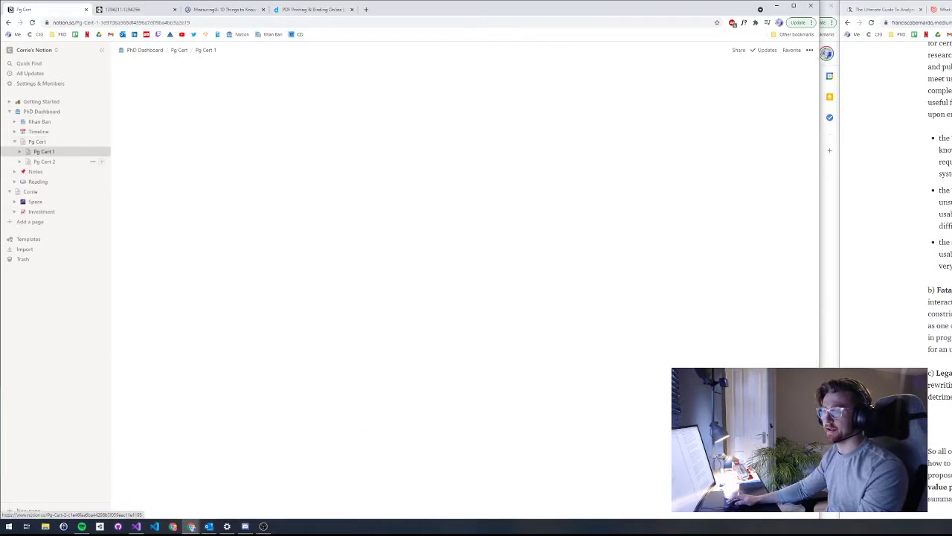
pyautogui.click(45, 162)
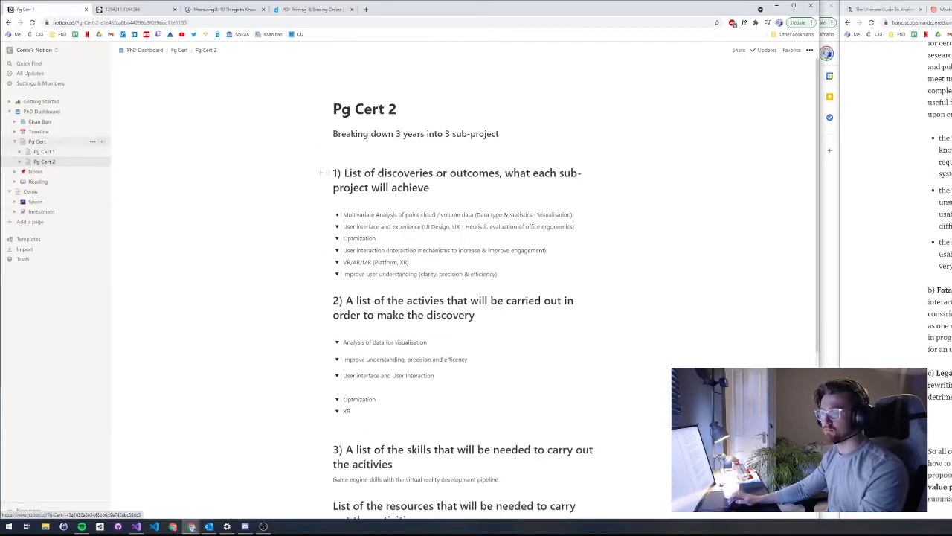
pyautogui.scroll(-5, 463, 290)
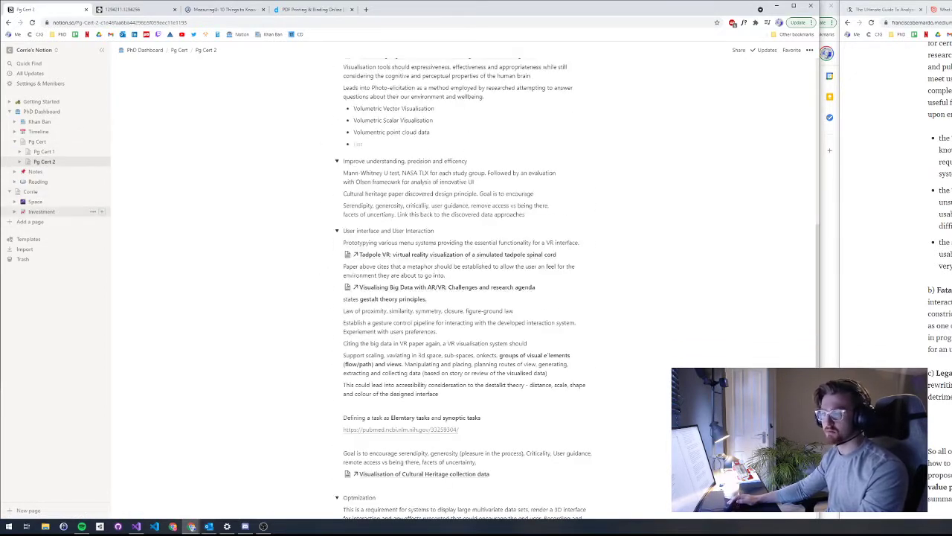
# Step: Open the Notes page, skim it, then view the Virtual Reality notes
pyautogui.click(35, 171)
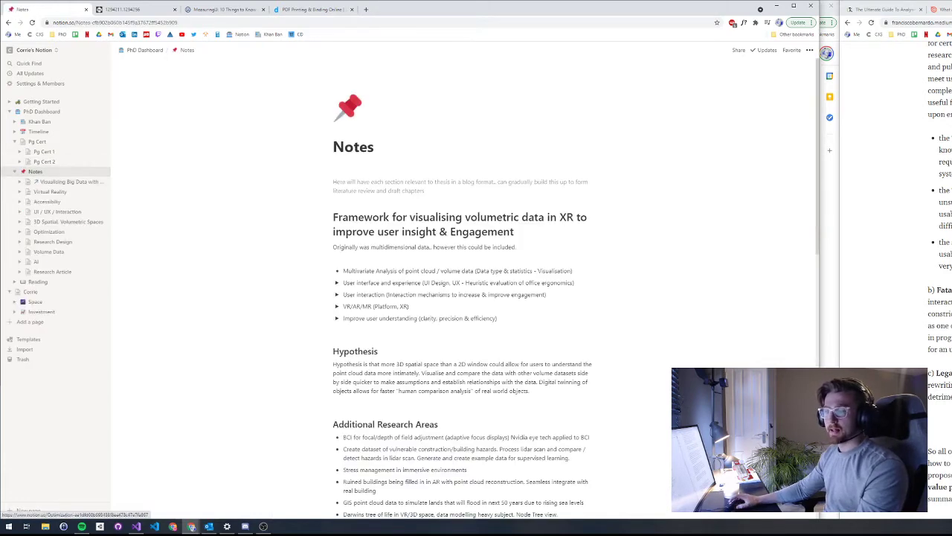
pyautogui.scroll(-2, 464, 298)
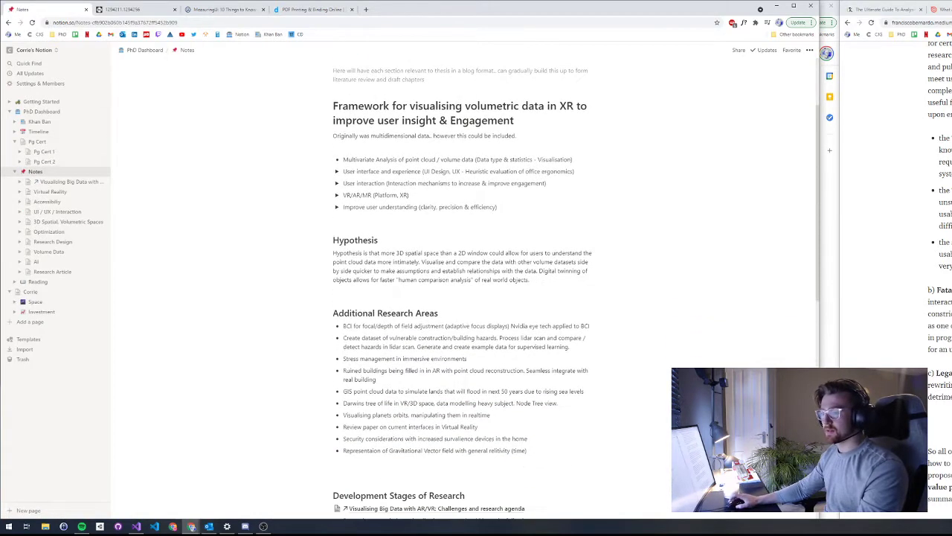
pyautogui.scroll(-3, 464, 297)
pyautogui.scroll(6, 464, 297)
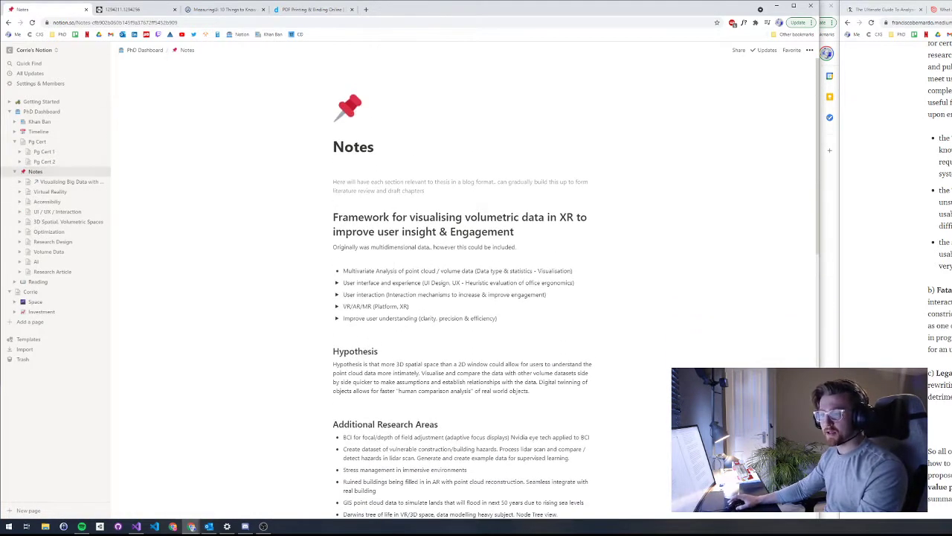
pyautogui.scroll(-10, 463, 298)
pyautogui.scroll(8, 464, 298)
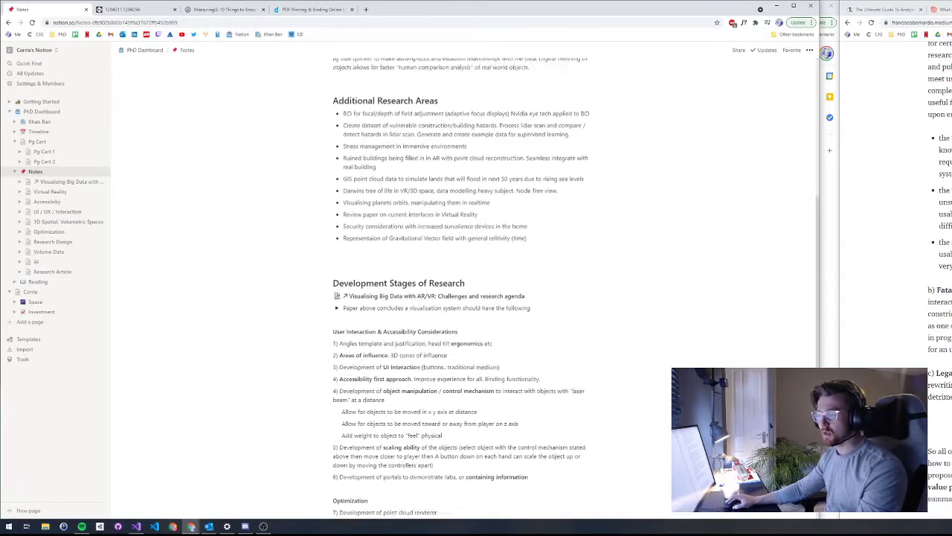
pyautogui.click(50, 192)
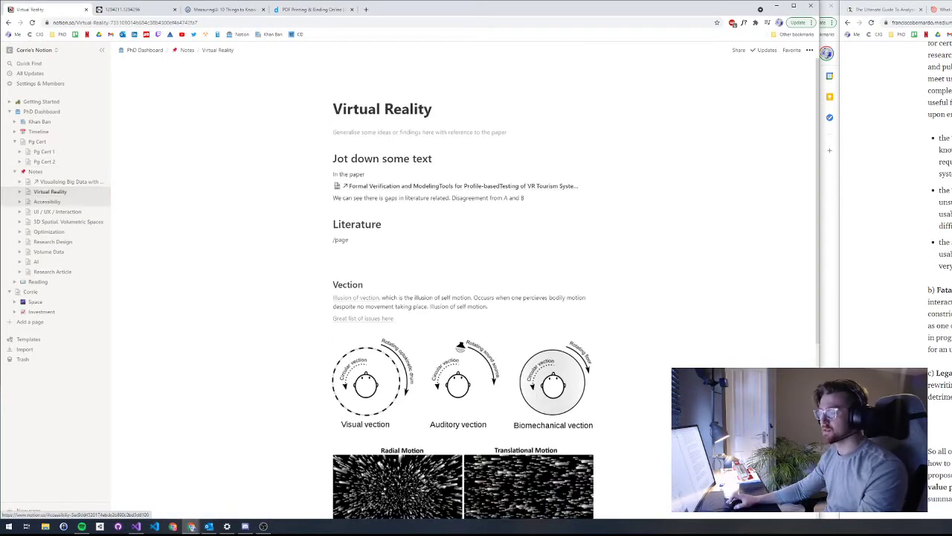
pyautogui.scroll(-4, 464, 298)
pyautogui.scroll(5, 464, 297)
# Step: Browse the Accessibility, UI / UX / Interaction, 3D Spatial and Optimization notes, then open Reading
pyautogui.click(47, 200)
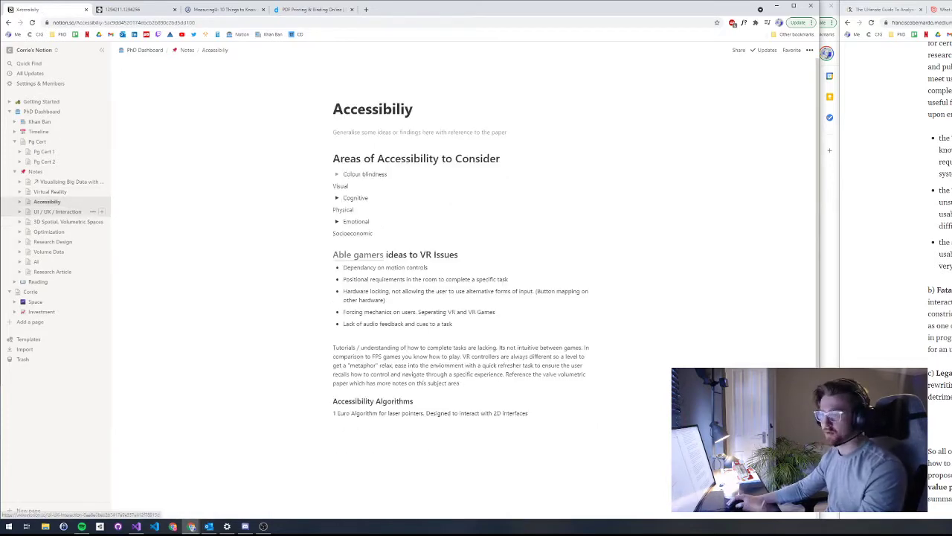
pyautogui.click(57, 212)
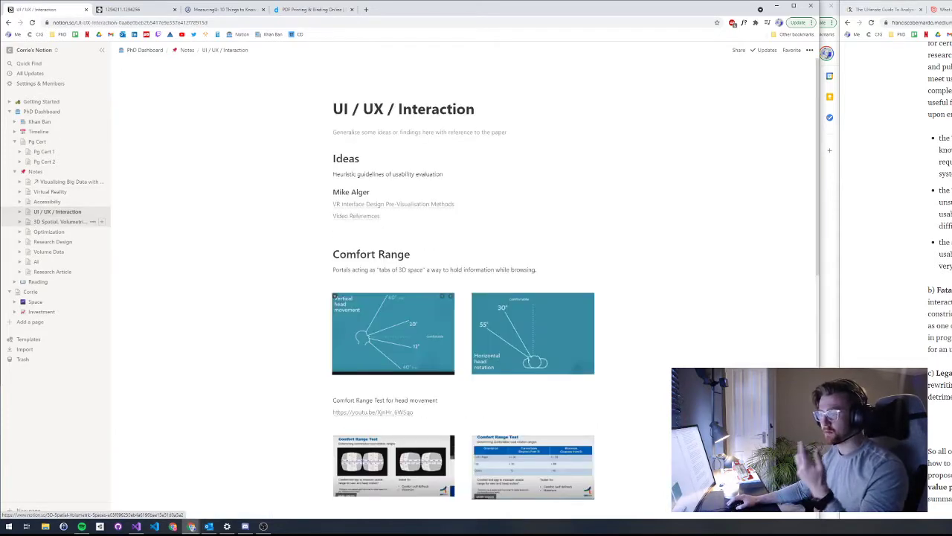
pyautogui.scroll(-5, 462, 297)
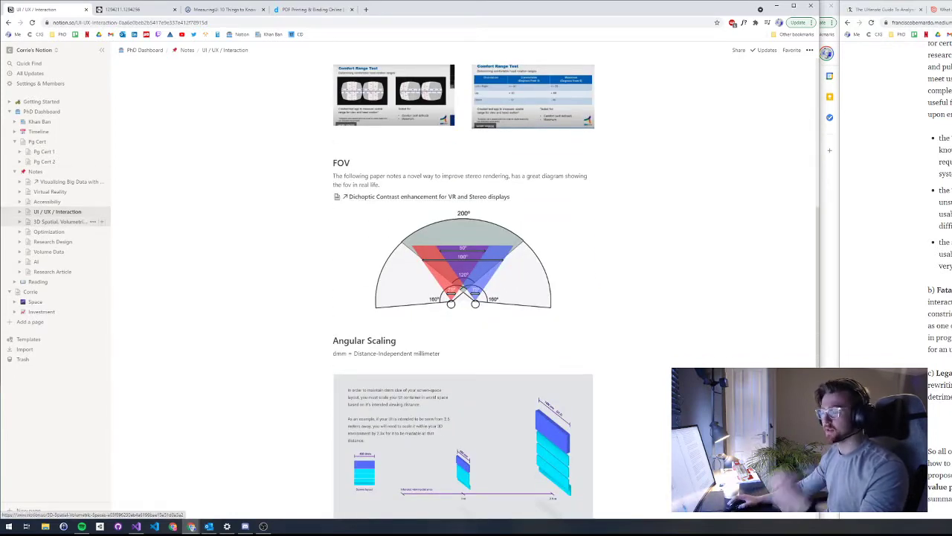
pyautogui.click(63, 221)
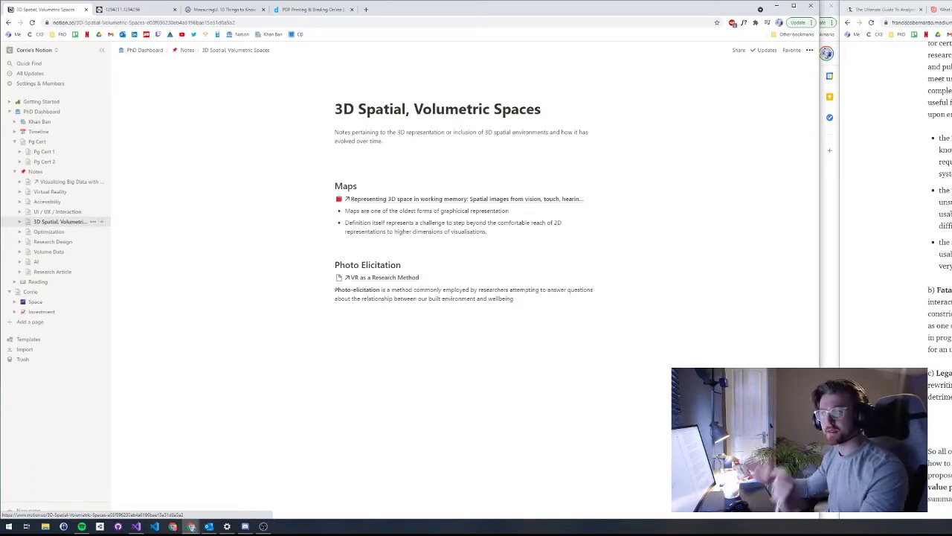
pyautogui.click(48, 232)
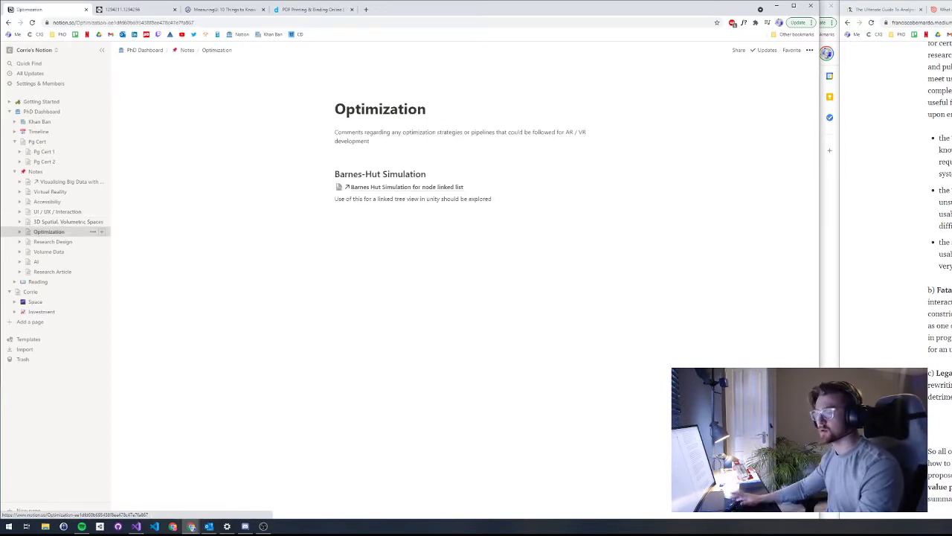
pyautogui.click(38, 281)
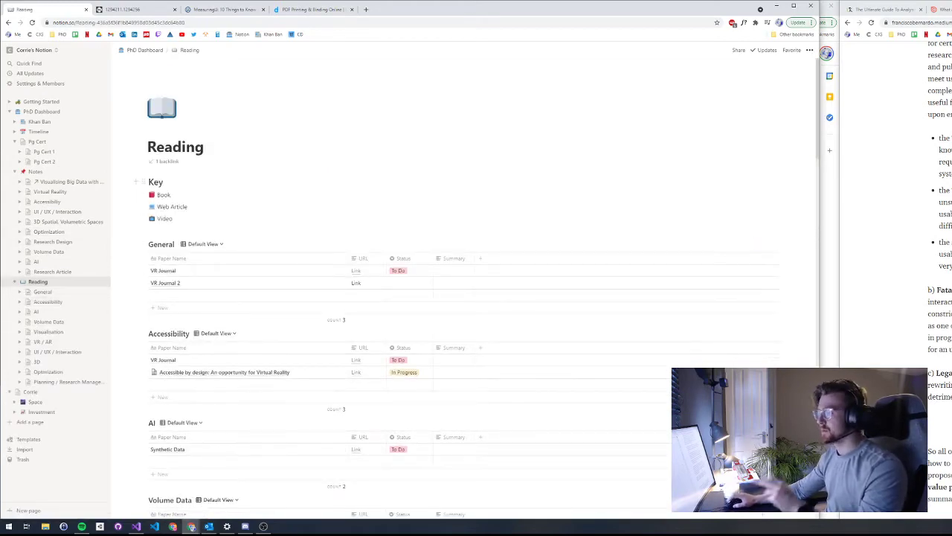
pyautogui.scroll(-4, 239, 193)
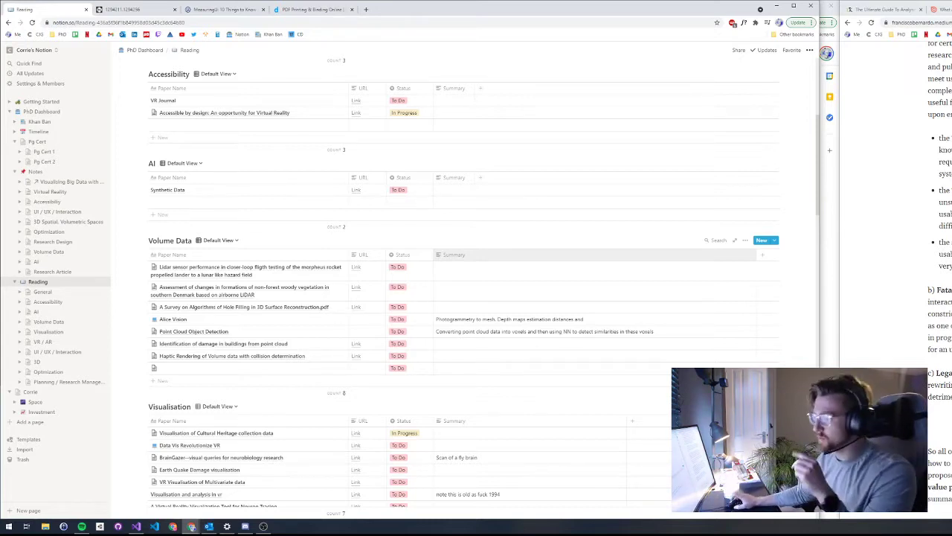
pyautogui.scroll(5, 461, 282)
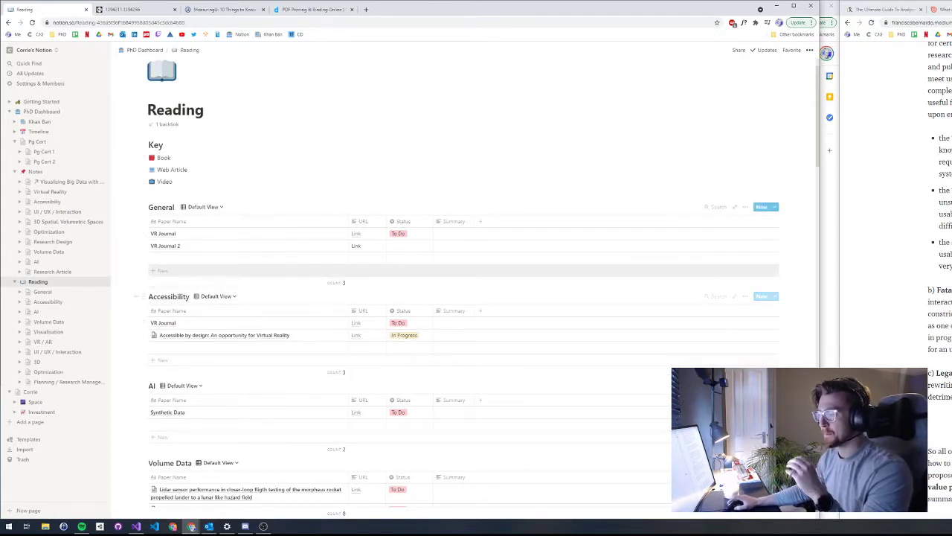
pyautogui.scroll(-3, 465, 288)
pyautogui.scroll(-3, 464, 287)
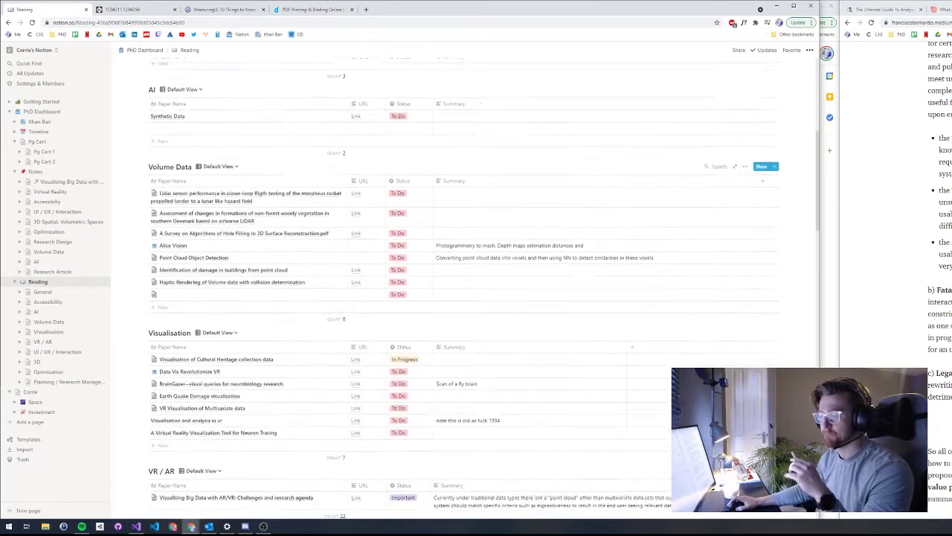
pyautogui.scroll(-2, 464, 287)
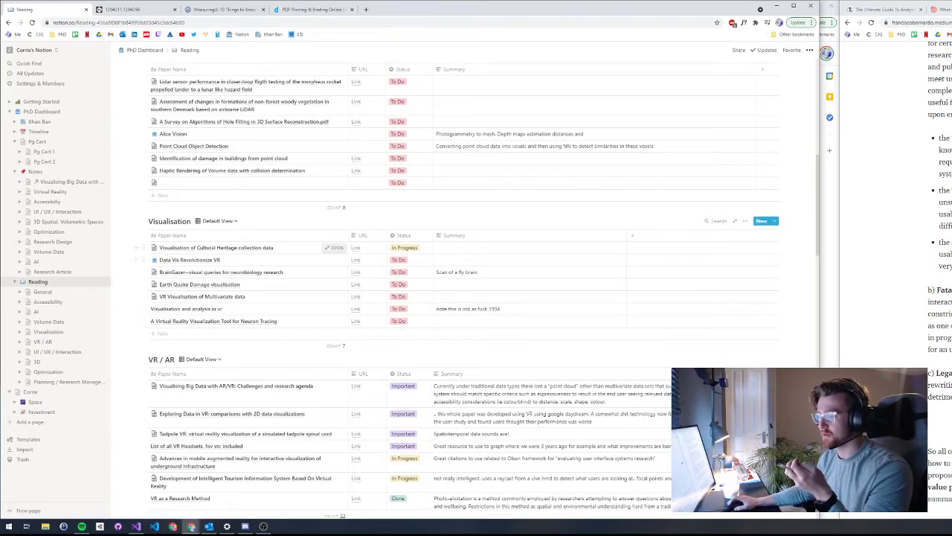
pyautogui.scroll(6, 465, 288)
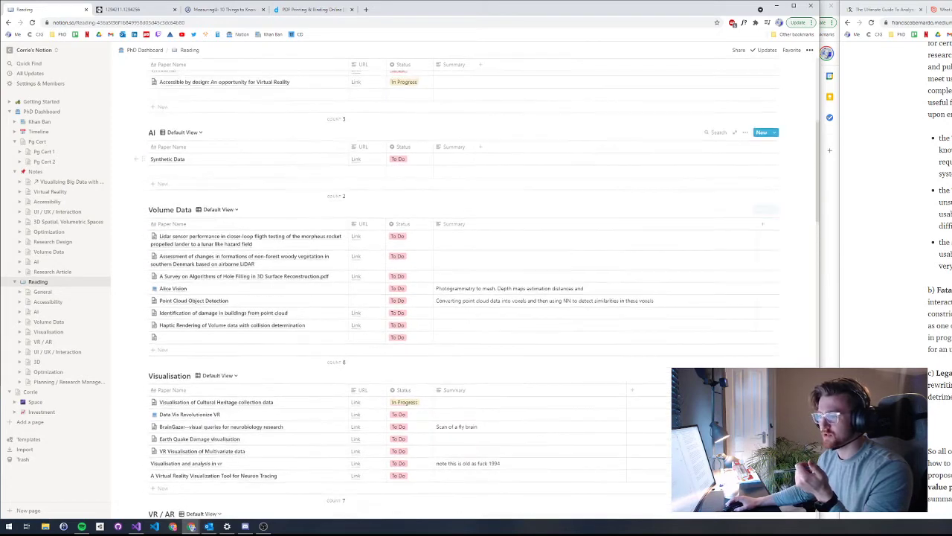
pyautogui.scroll(-5, 331, 334)
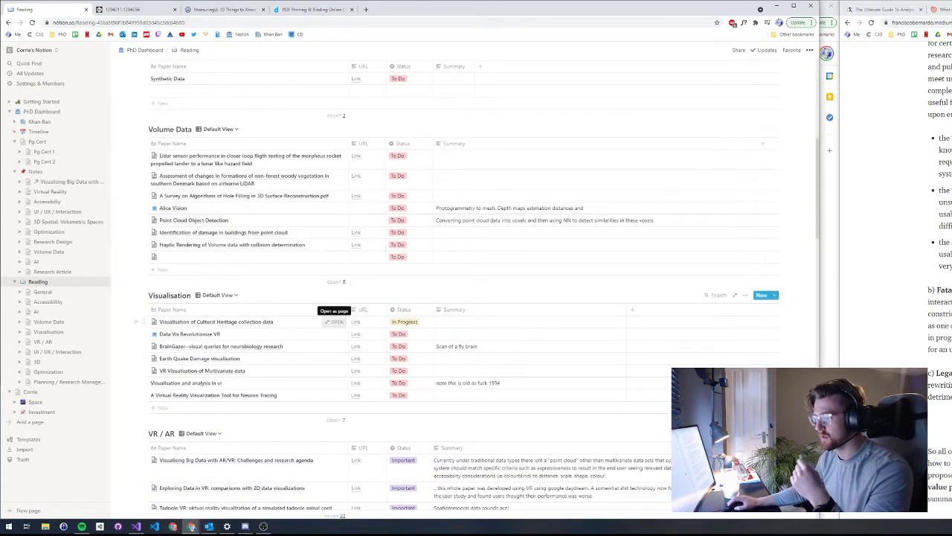
pyautogui.click(334, 321)
# Step: Open the cultural heritage paper's saved URL link in a new browser tab
pyautogui.scroll(-6, 410, 297)
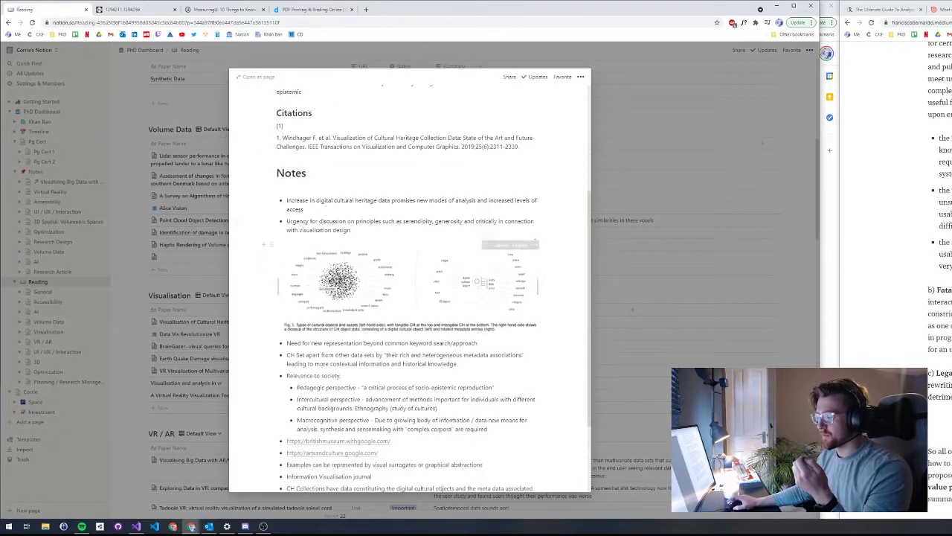
pyautogui.scroll(5, 410, 297)
pyautogui.scroll(1, 409, 298)
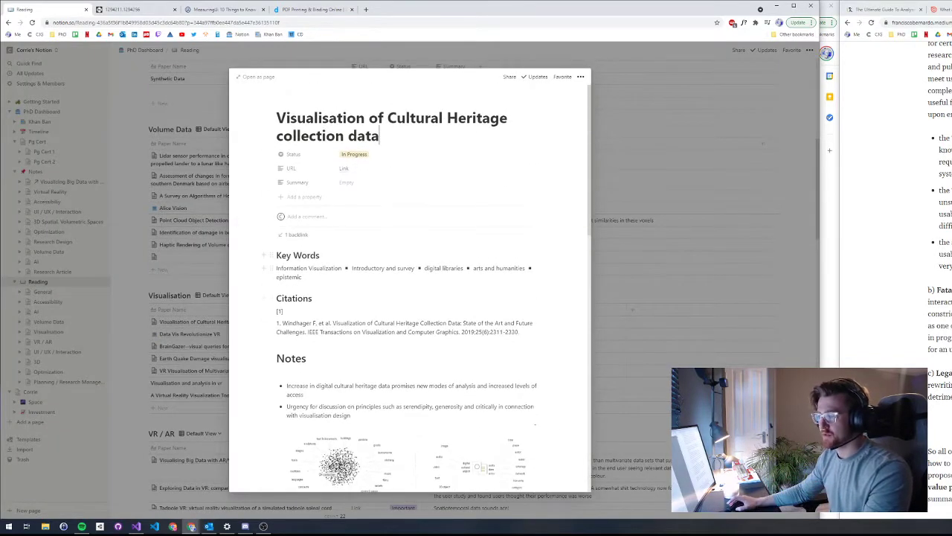
pyautogui.scroll(-1, 410, 298)
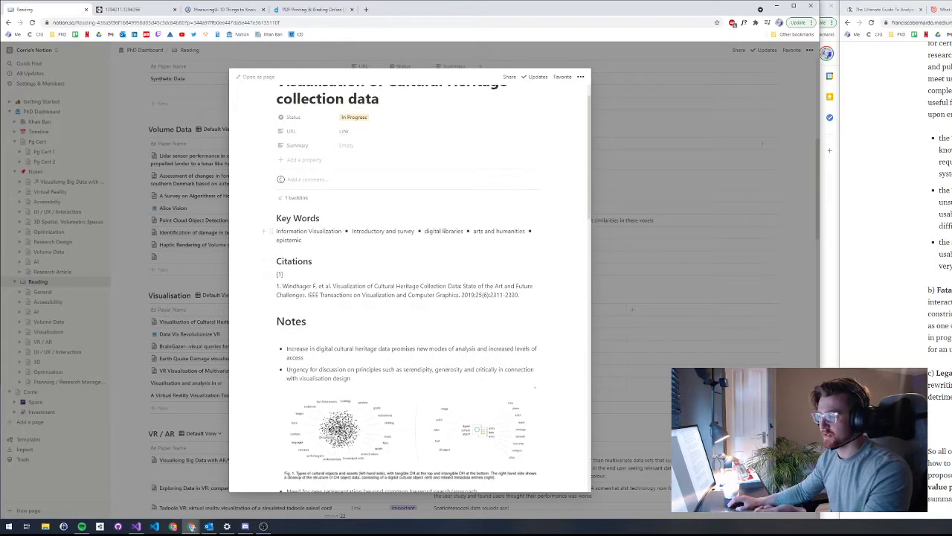
pyautogui.scroll(-1, 409, 297)
pyautogui.moveTo(520, 257); pyautogui.dragTo(276, 236)
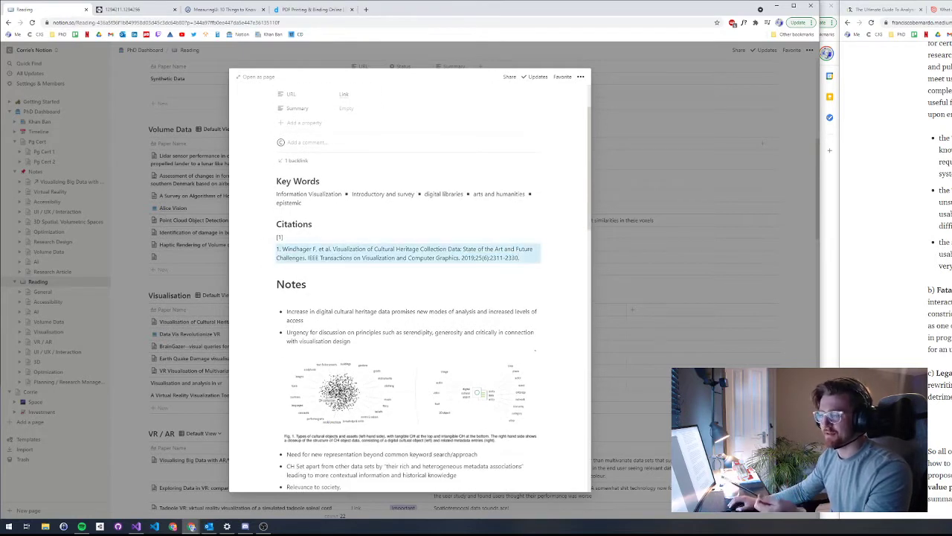
pyautogui.press('Escape')
pyautogui.scroll(2, 409, 298)
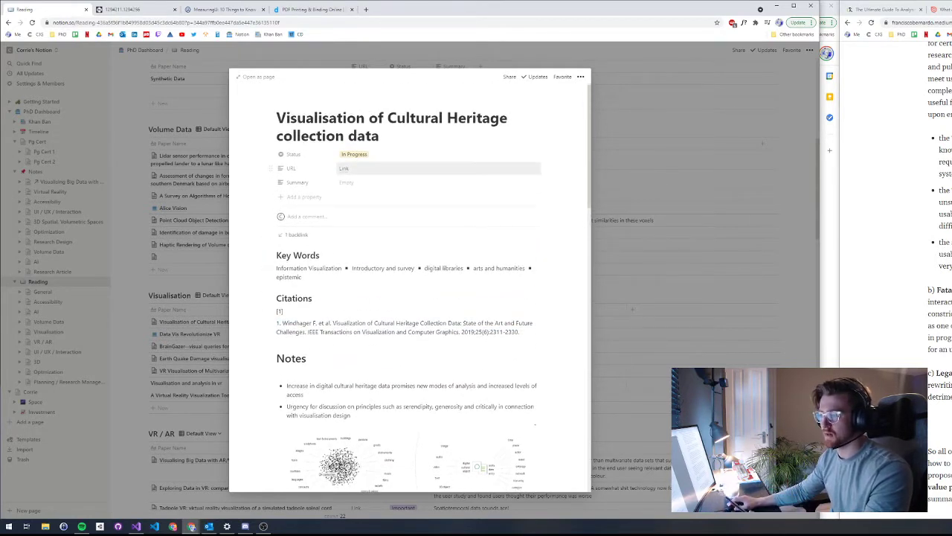
pyautogui.click(344, 168)
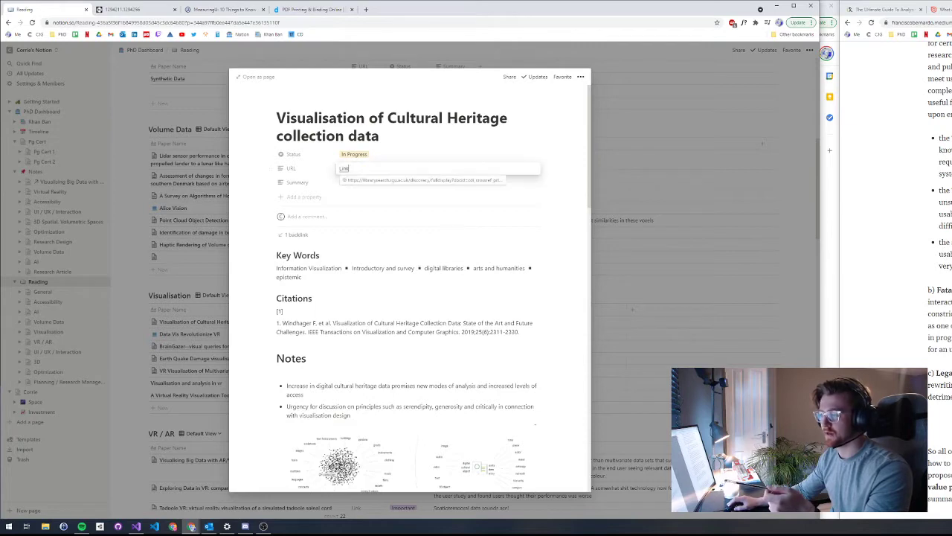
pyautogui.click(402, 179)
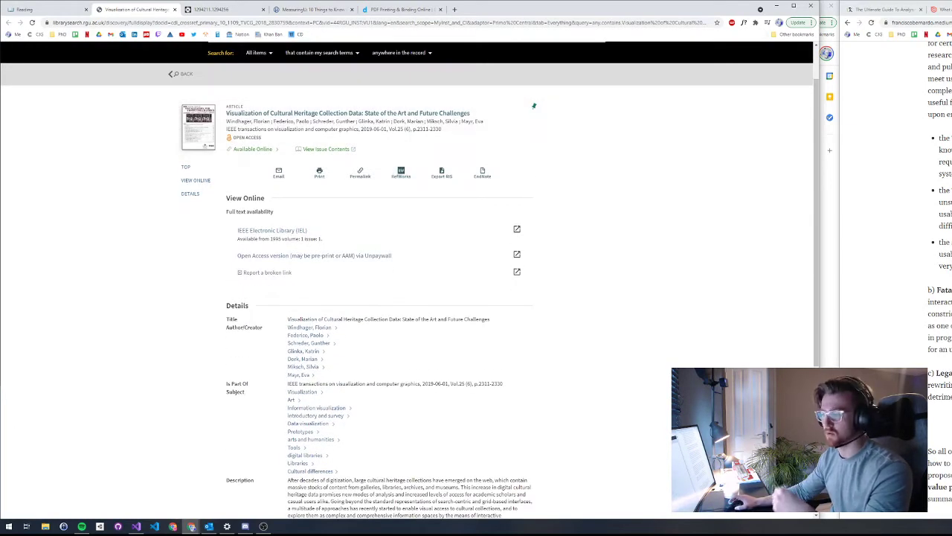
# Step: Scroll through the RGU library record, then switch back to the Notion Reading tab
pyautogui.scroll(-2, 311, 268)
pyautogui.scroll(3, 409, 283)
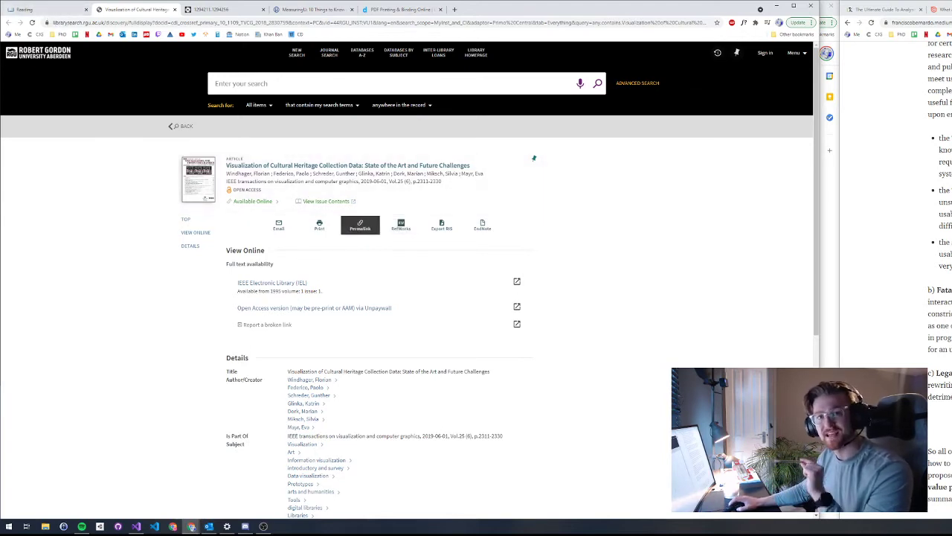
pyautogui.click(46, 9)
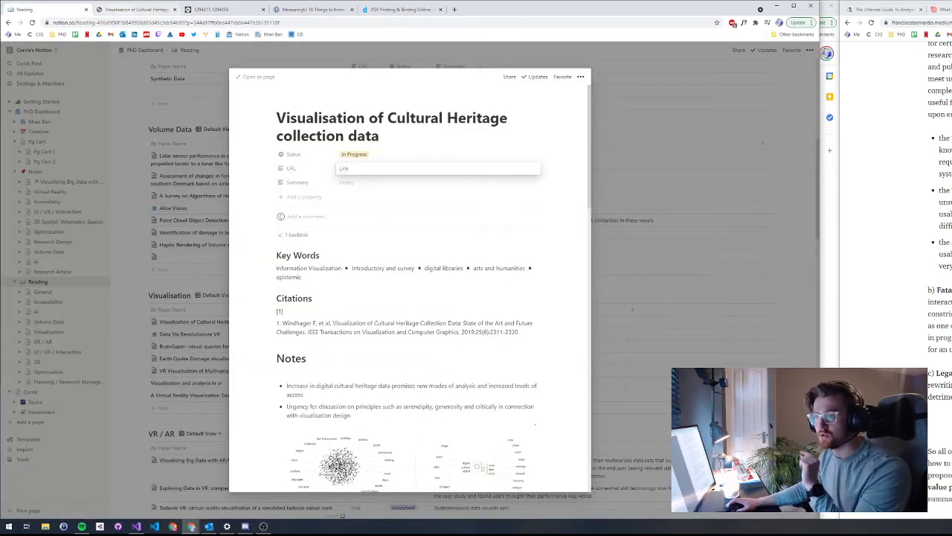
# Step: Close the library tab and scroll through the paper's notes down to the design principles
pyautogui.middleClick(127, 9)
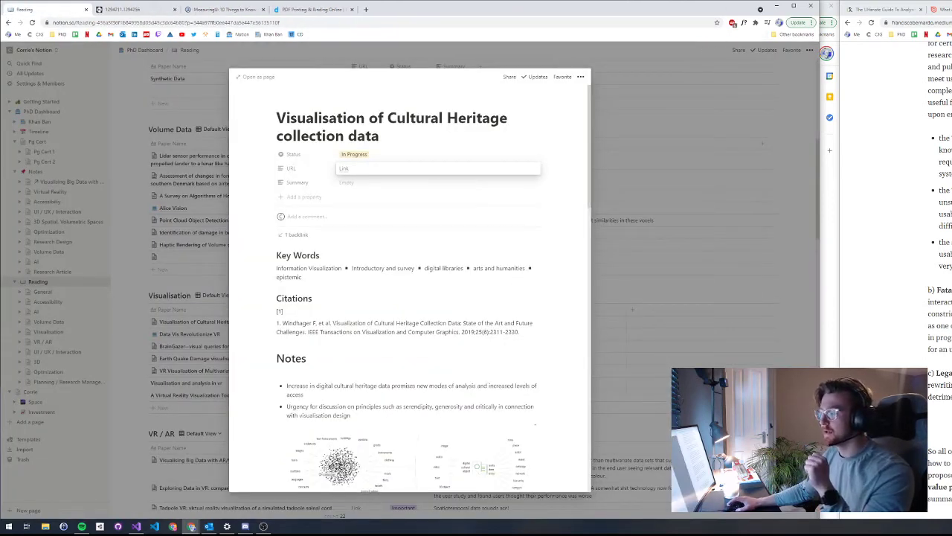
pyautogui.scroll(-1, 409, 297)
pyautogui.scroll(-7, 409, 298)
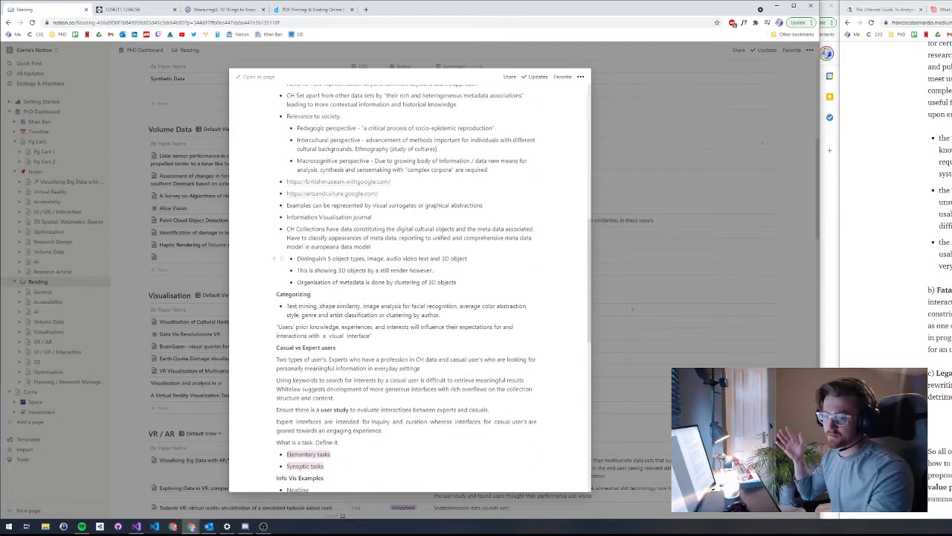
pyautogui.scroll(-3, 409, 298)
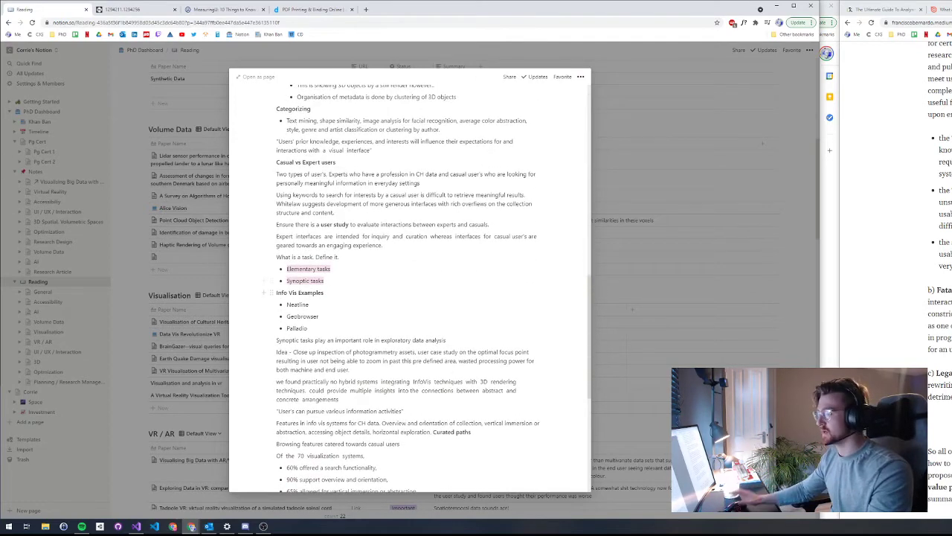
pyautogui.scroll(-4, 409, 297)
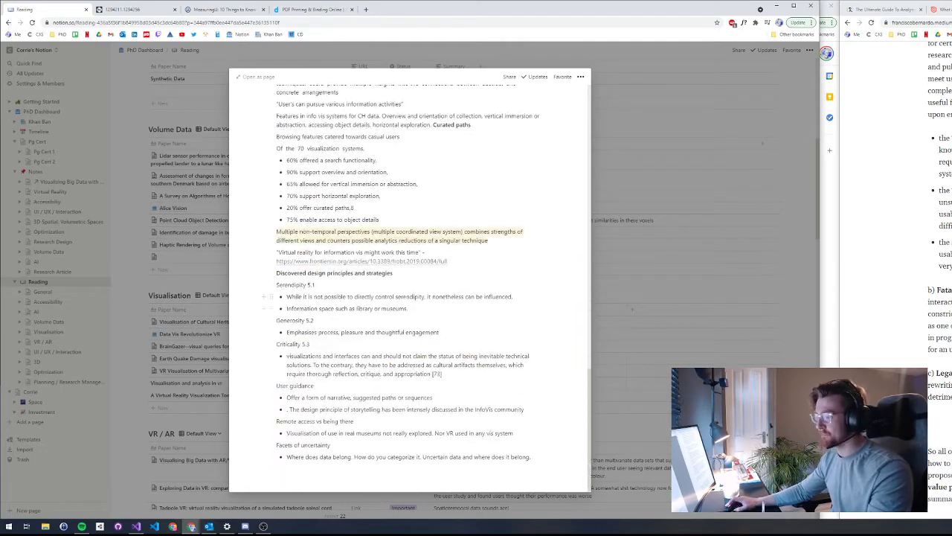
pyautogui.scroll(14, 409, 298)
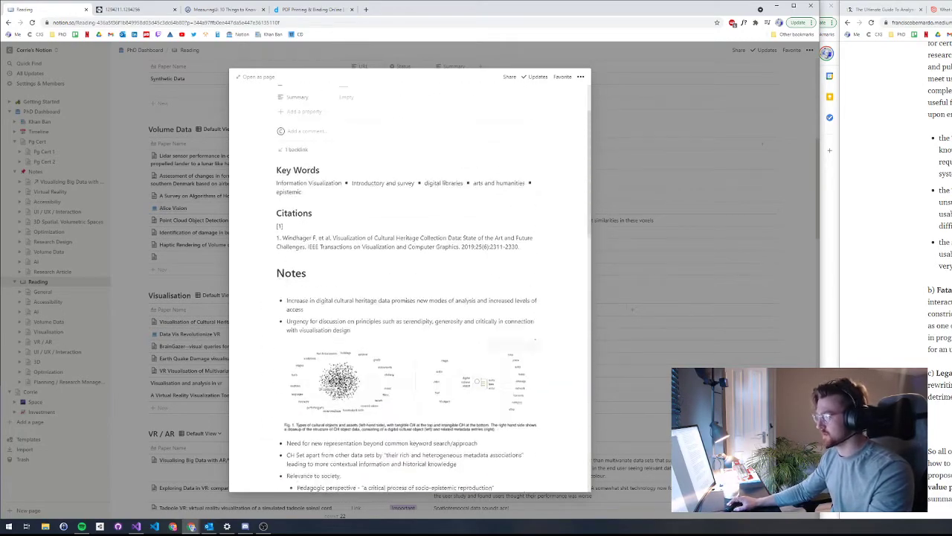
pyautogui.scroll(3, 409, 298)
pyautogui.scroll(-16, 410, 297)
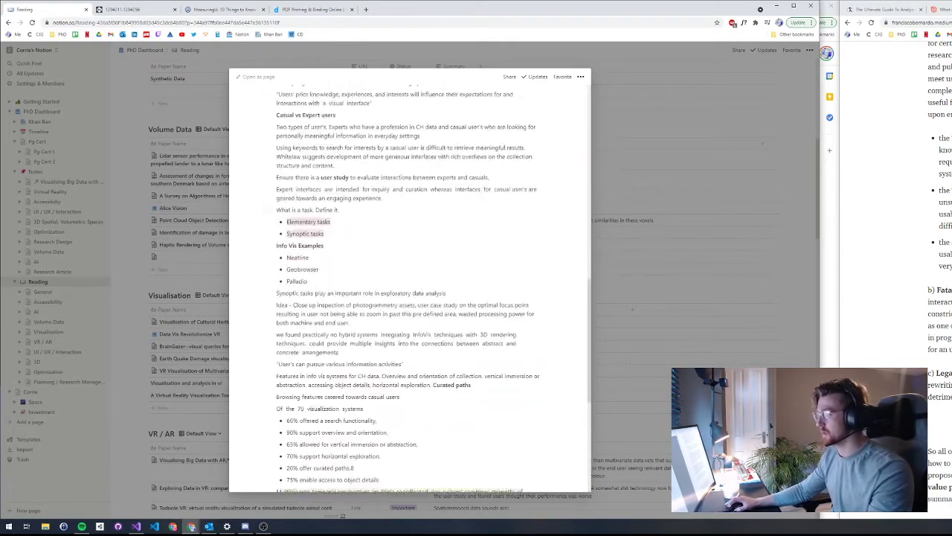
# Step: Close the paper peek and select the first VR / AR paper's summary text to review it
pyautogui.press('Escape')
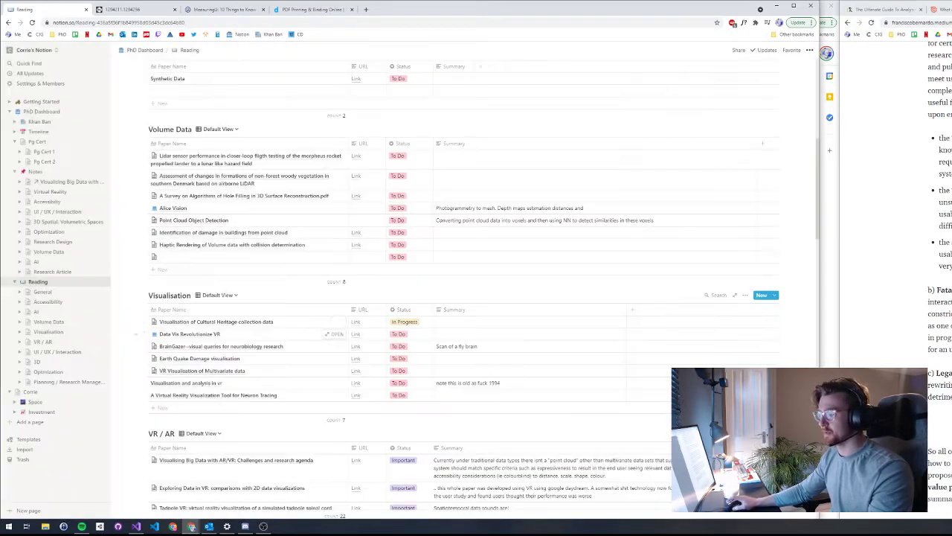
pyautogui.scroll(-5, 338, 297)
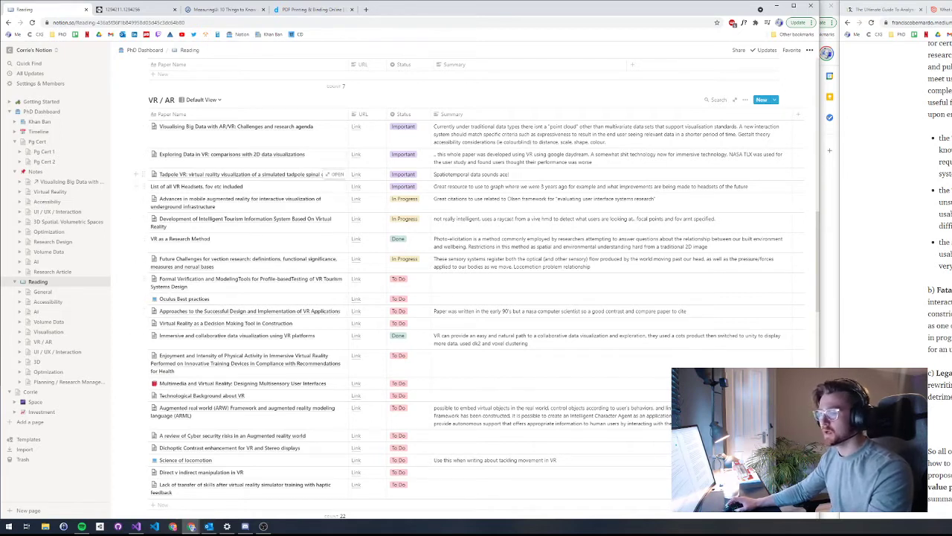
pyautogui.click(607, 142)
pyautogui.moveTo(607, 142); pyautogui.dragTo(433, 127)
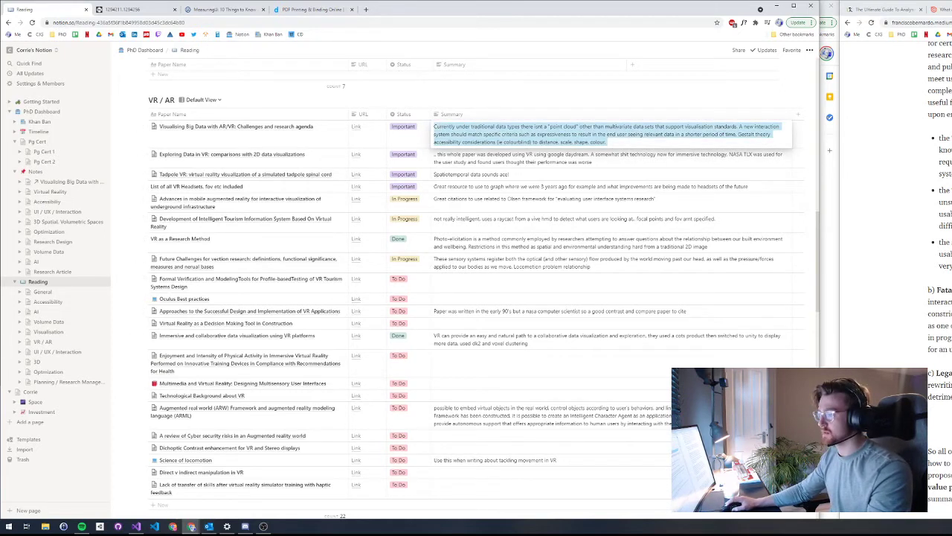
pyautogui.press('Right')
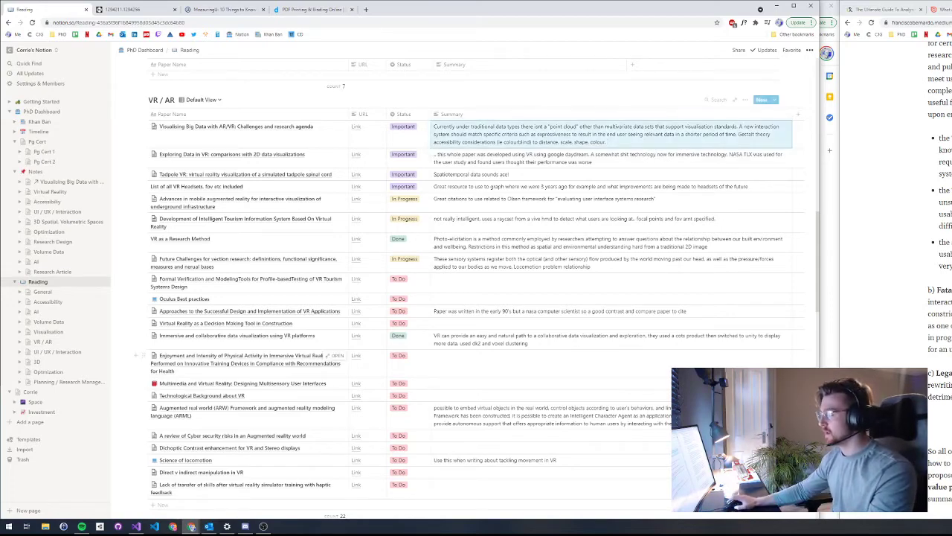
pyautogui.scroll(-5, 335, 299)
pyautogui.scroll(-10, 335, 378)
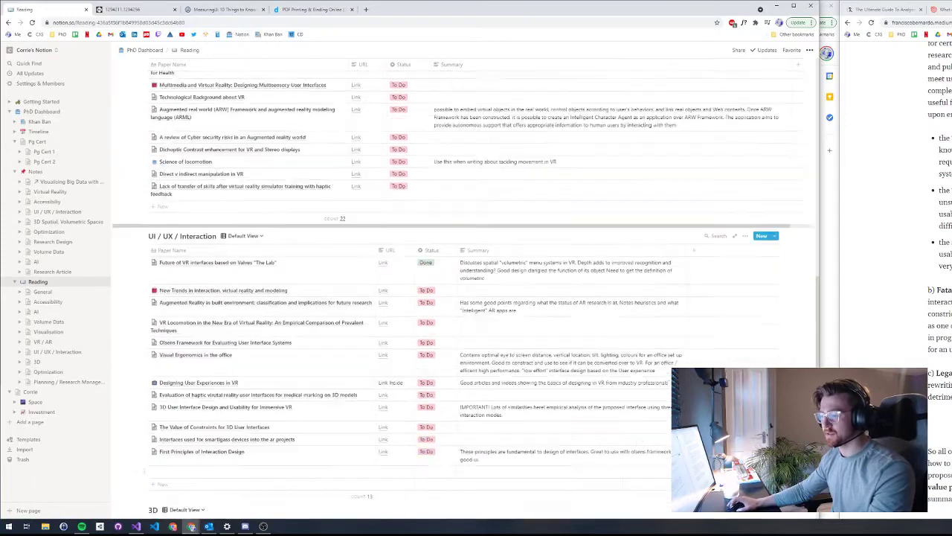
pyautogui.scroll(1, 336, 322)
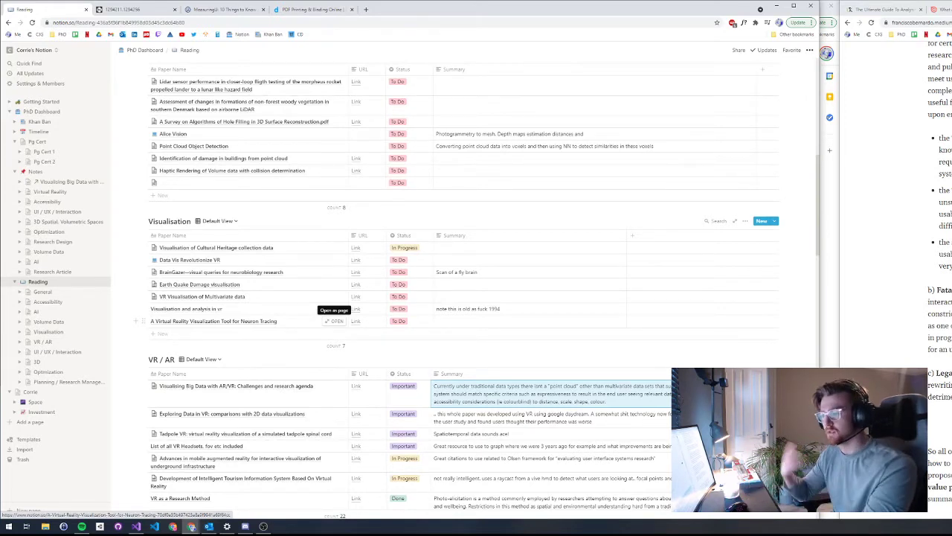
pyautogui.scroll(5, 337, 321)
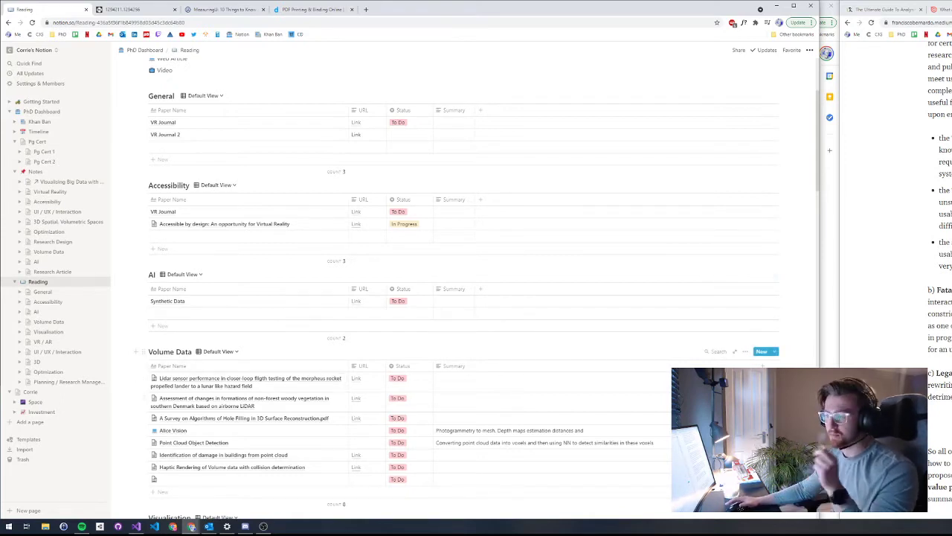
pyautogui.scroll(-2, 464, 288)
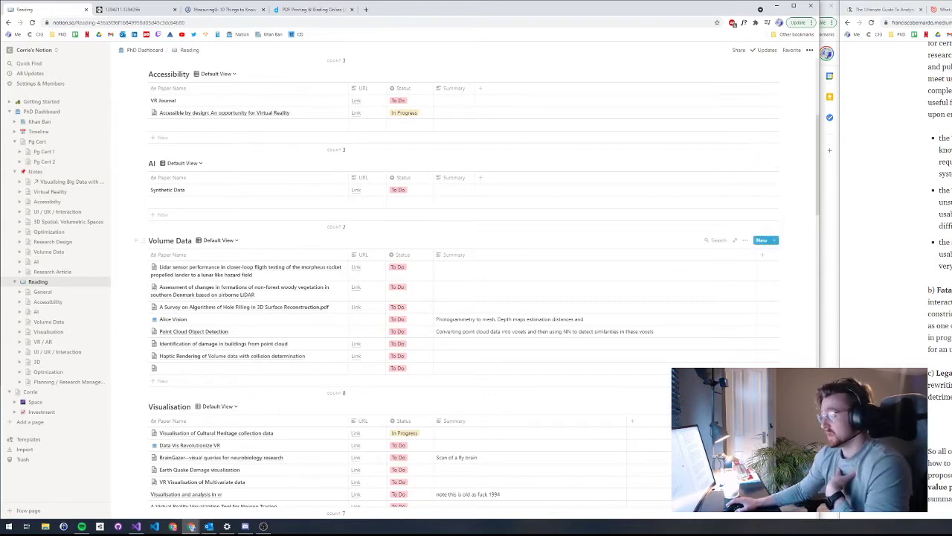
pyautogui.scroll(-4, 447, 297)
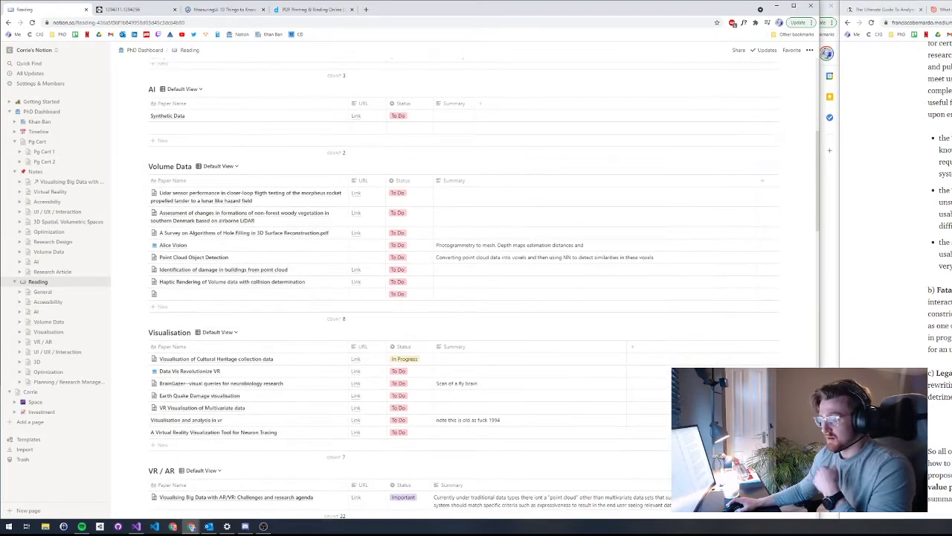
pyautogui.scroll(-4, 328, 337)
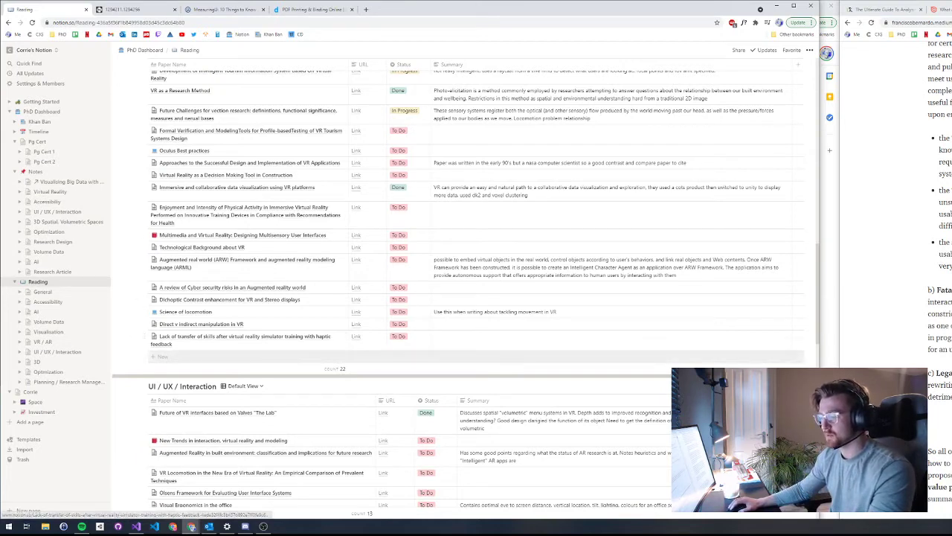
pyautogui.click(327, 357)
# Step: Title the entry 'New paper' and apply the Paper Note Template to its page
pyautogui.write('New pa')
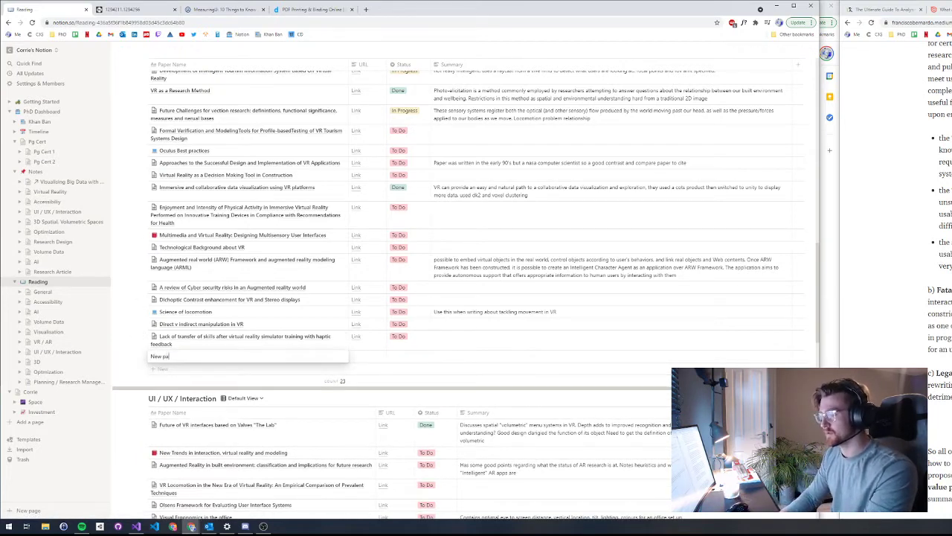
pyautogui.write('per')
pyautogui.click(334, 356)
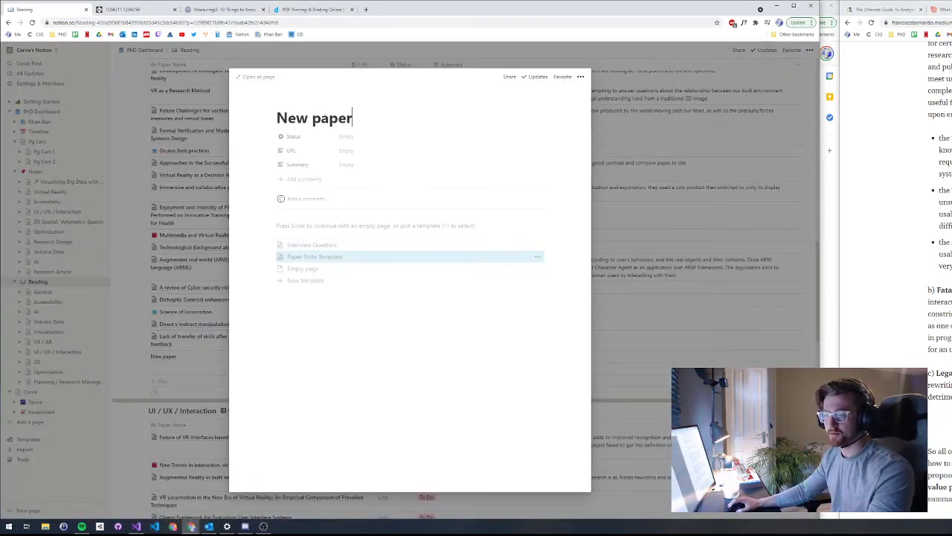
pyautogui.press('Return')
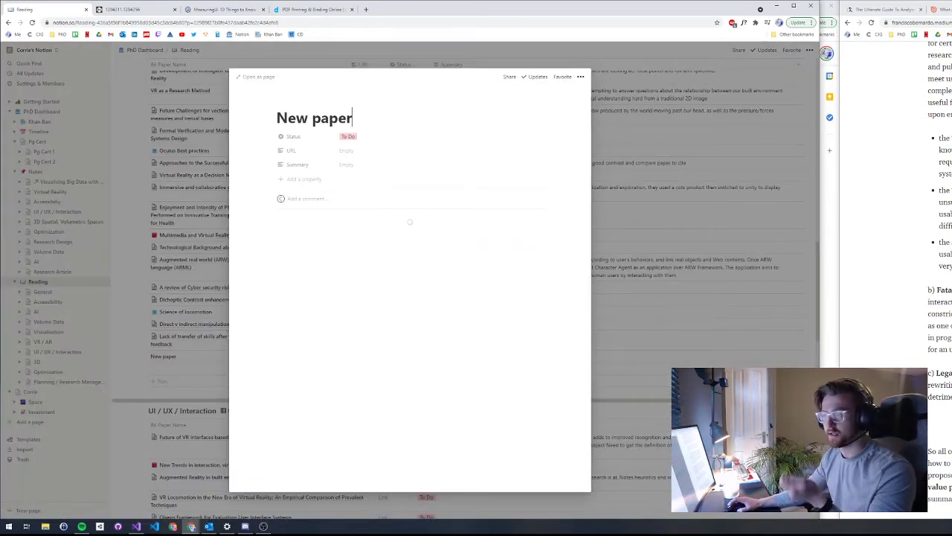
# Step: Edit the new paper's URL property, selecting its placeholder and dismissing the link prompt
pyautogui.click(342, 151)
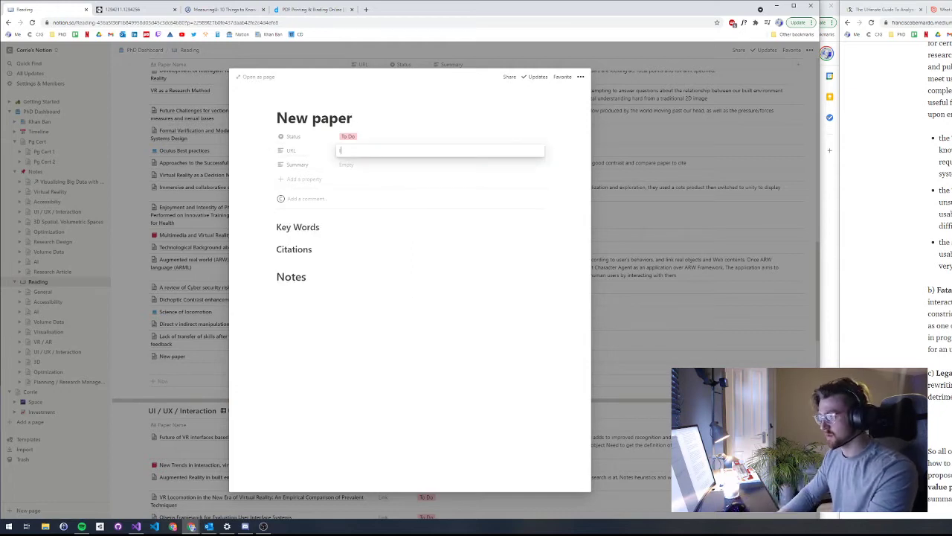
pyautogui.hotkey('ctrl', 'a')
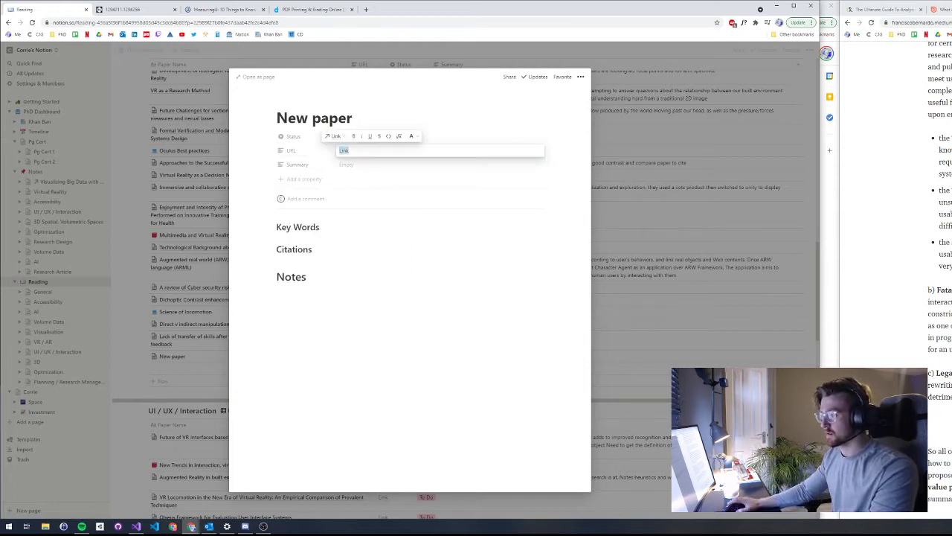
pyautogui.hotkey('ctrl', 'k')
pyautogui.press('Escape')
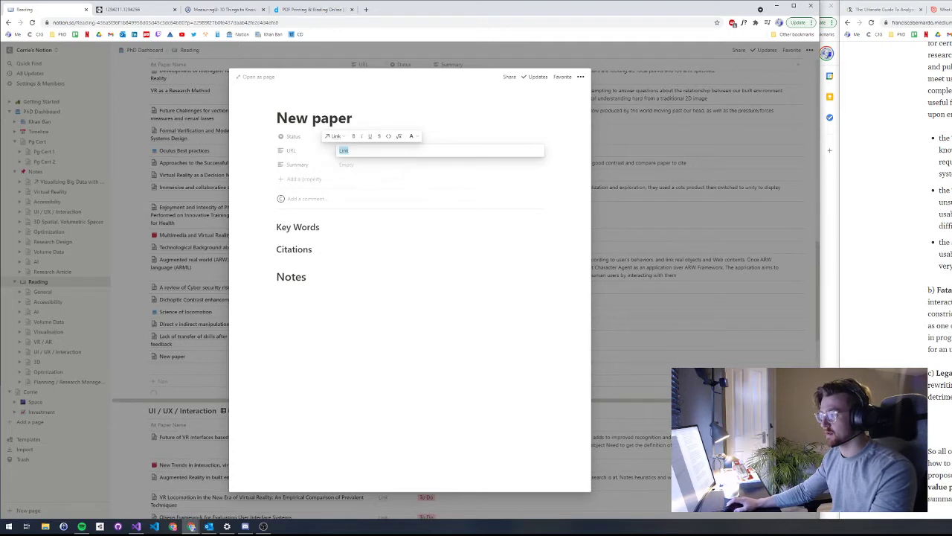
pyautogui.press('Escape')
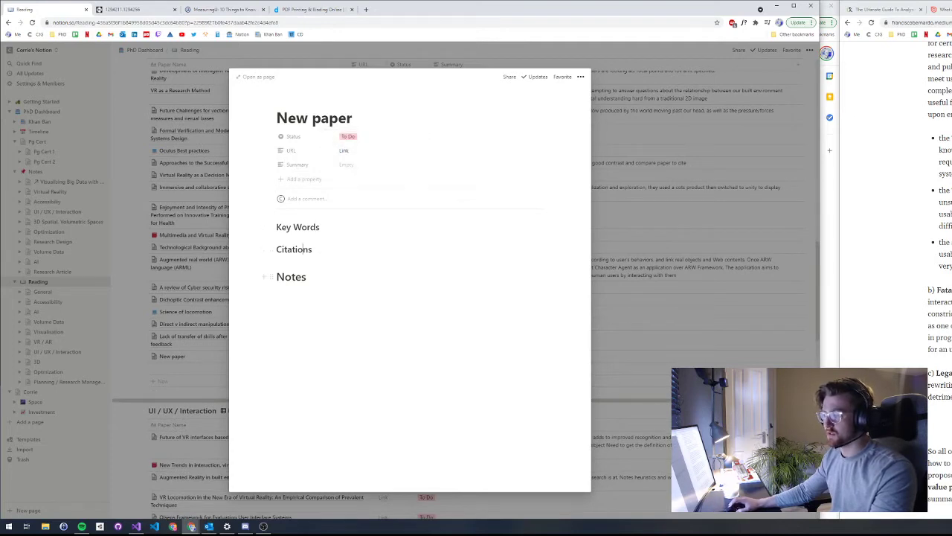
# Step: Remove the stray empty line under Citations and close the page back to the table
pyautogui.click(313, 249)
pyautogui.press('Return')
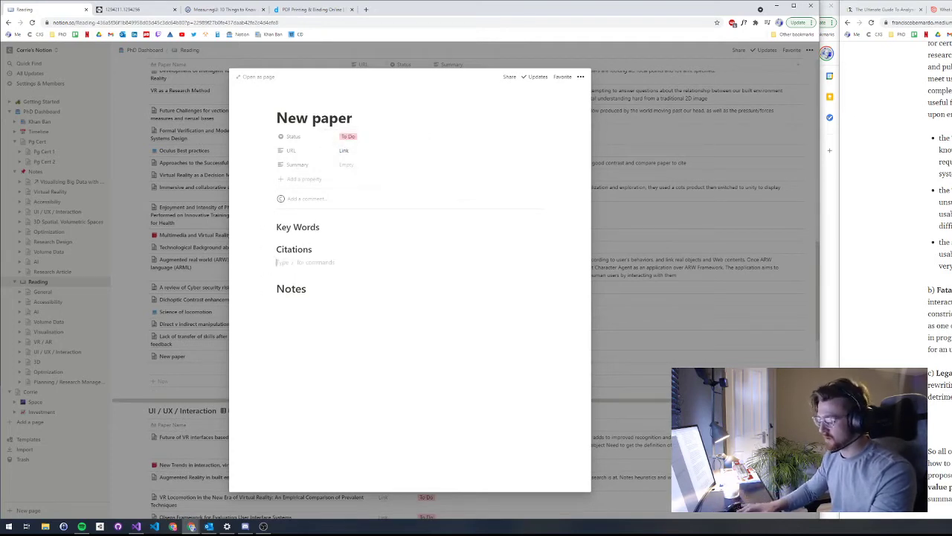
pyautogui.write('-')
pyautogui.press('BackSpace')
pyautogui.press('BackSpace')
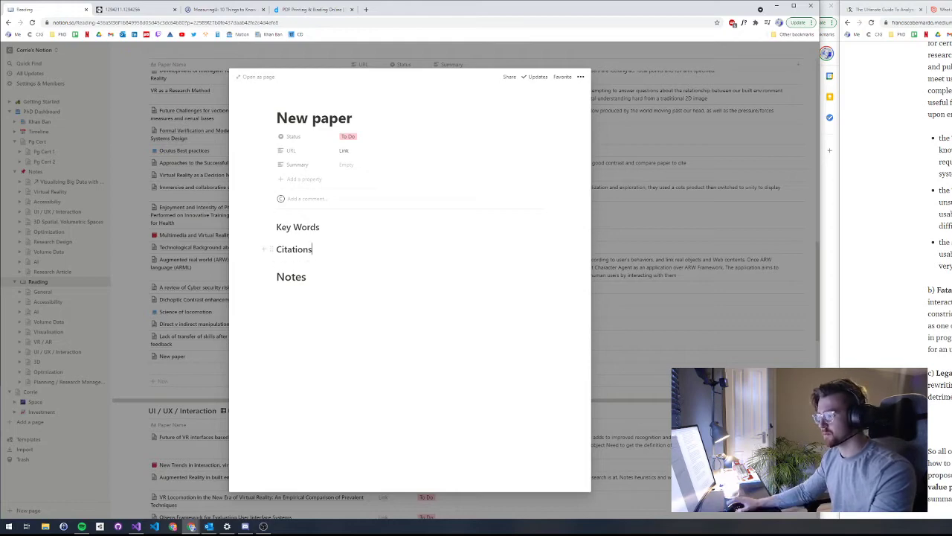
pyautogui.press('Down')
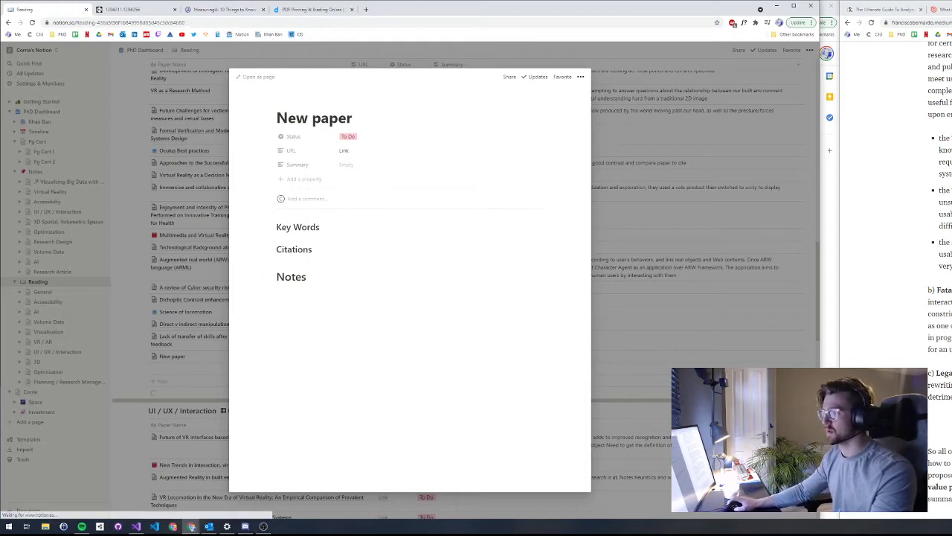
pyautogui.press('Escape')
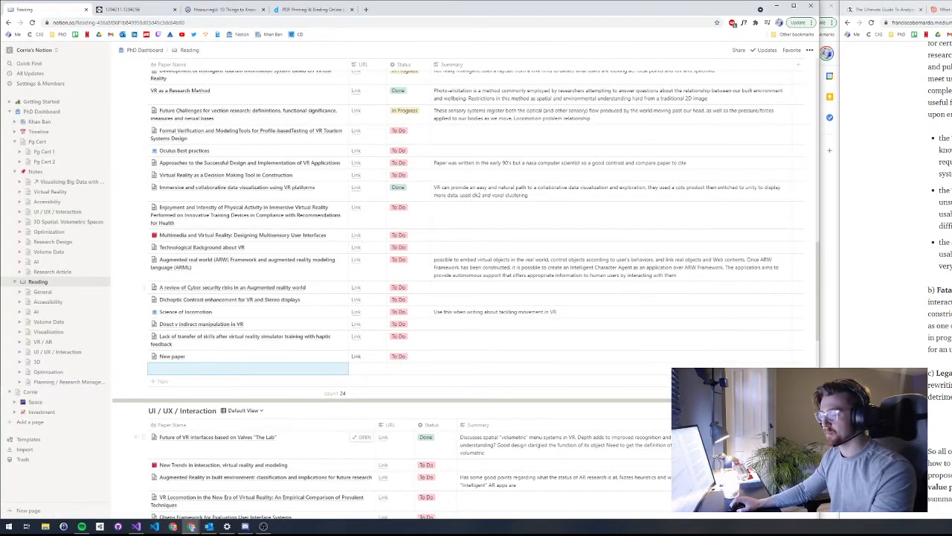
pyautogui.scroll(2, 476, 291)
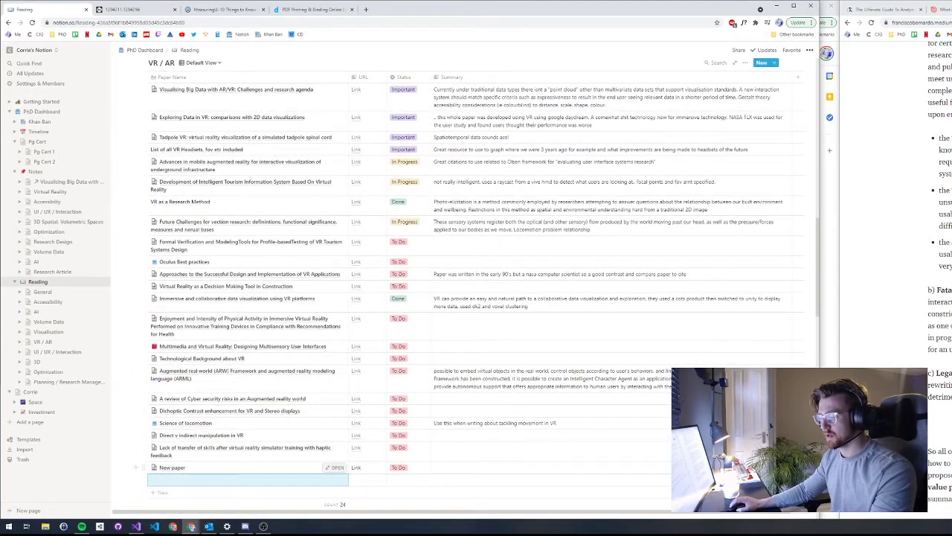
# Step: Delete the New paper row from the VR / AR reading table
pyautogui.click(171, 467)
pyautogui.press('Escape')
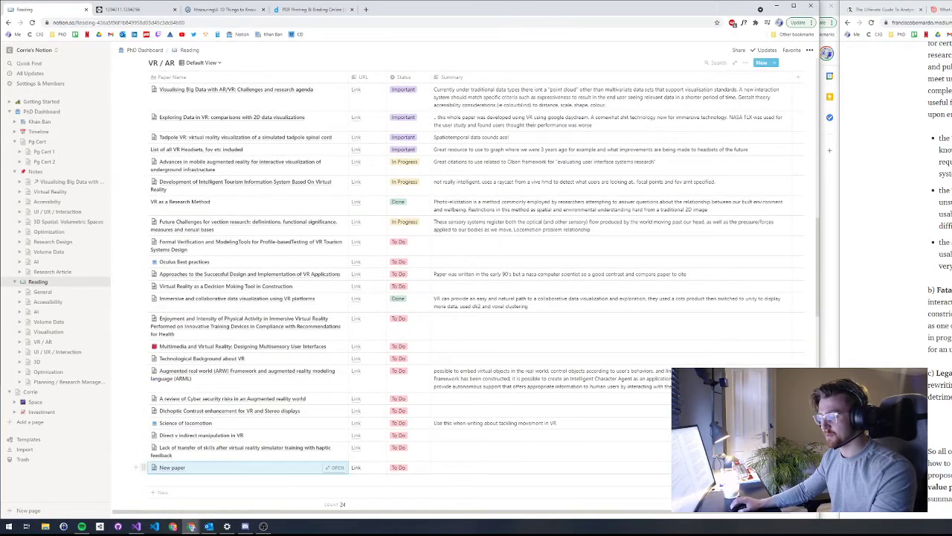
pyautogui.click(143, 467)
pyautogui.press('Return')
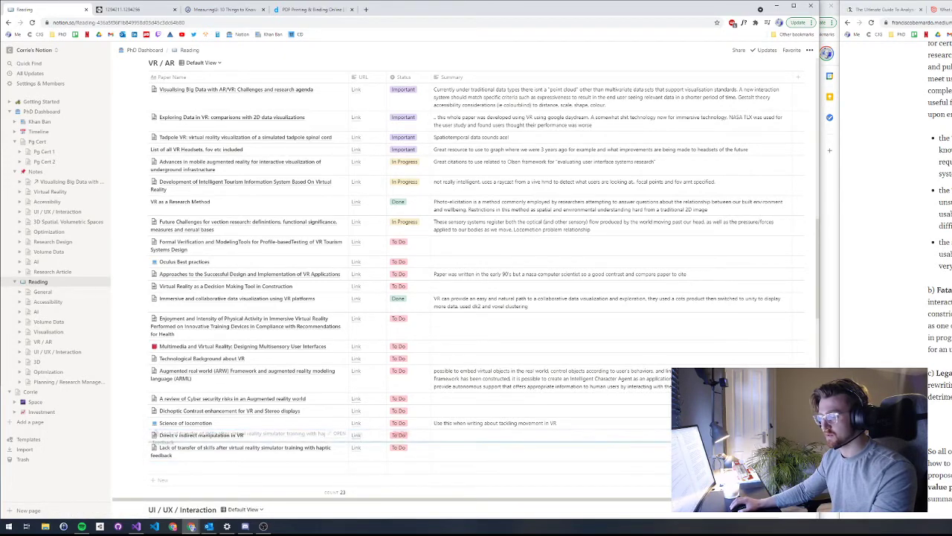
# Step: Open the Connected Papers site from the PhD bookmarks folder
pyautogui.scroll(7, 476, 282)
pyautogui.scroll(3, 476, 298)
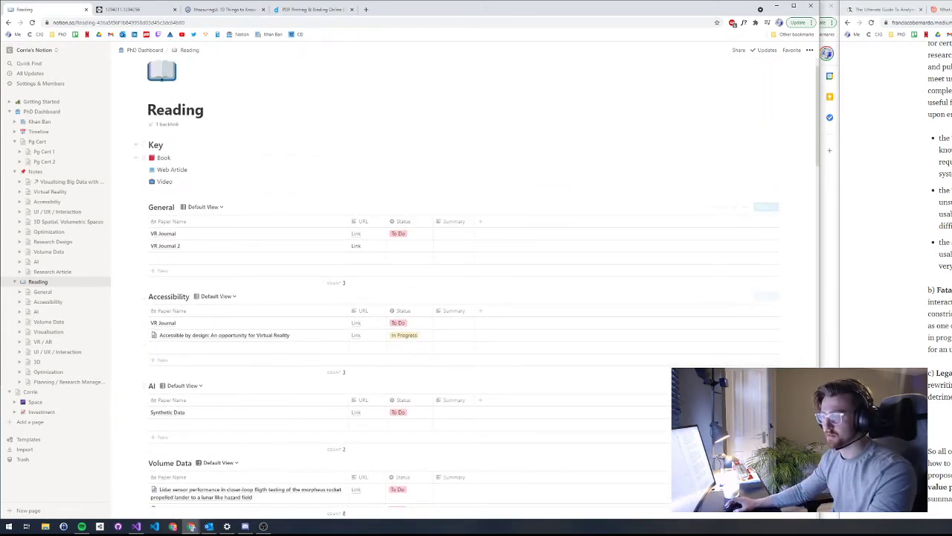
pyautogui.scroll(2, 476, 298)
pyautogui.click(62, 34)
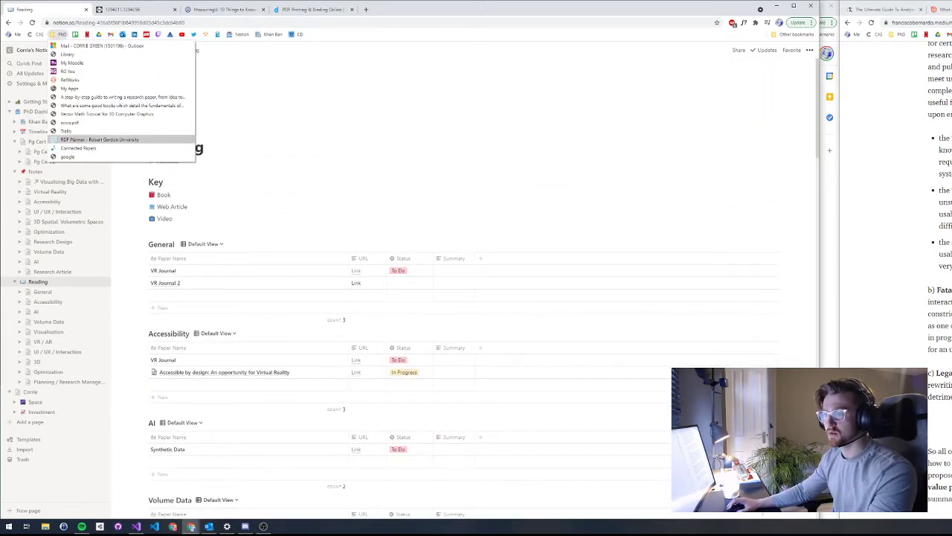
pyautogui.click(78, 148)
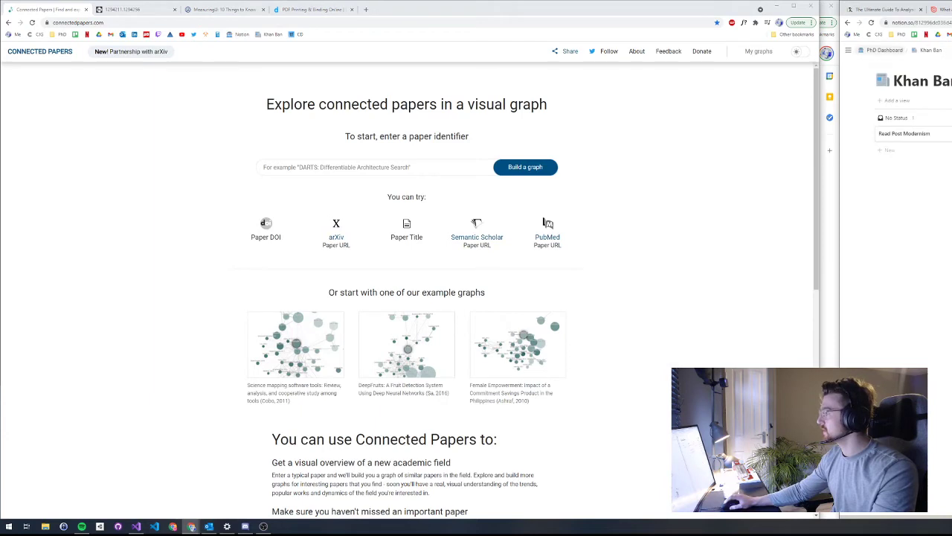
# Step: From the Reading page bookmarks, search Connected Papers for 'Visualisation of Cultural Heritage collection data'
pyautogui.moveTo(848, 49)
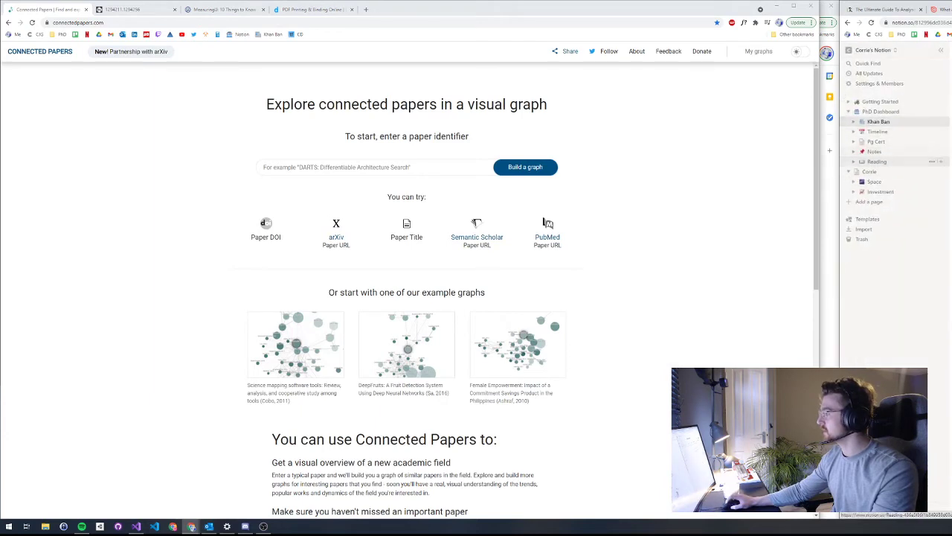
pyautogui.click(878, 162)
pyautogui.click(854, 161)
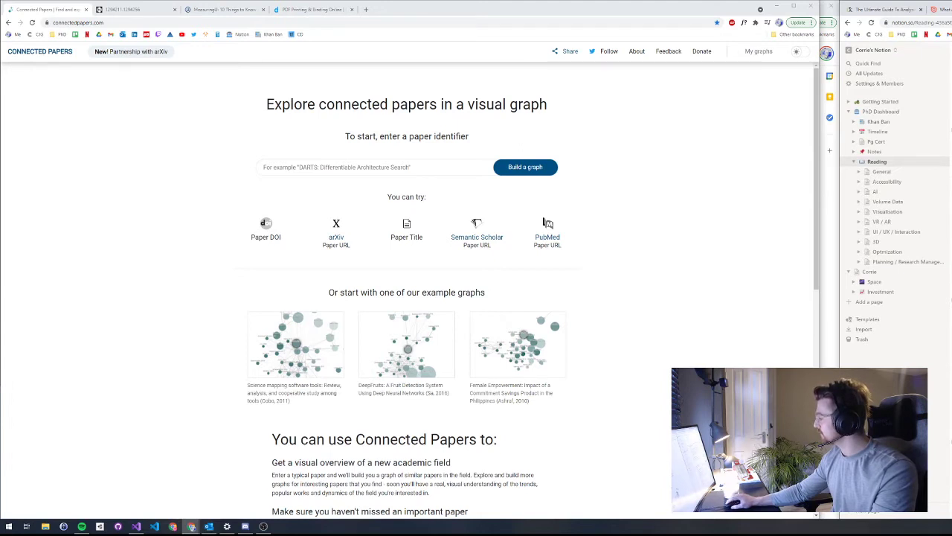
pyautogui.click(372, 167)
pyautogui.write('Visualisation of Cultural Heritage collection data')
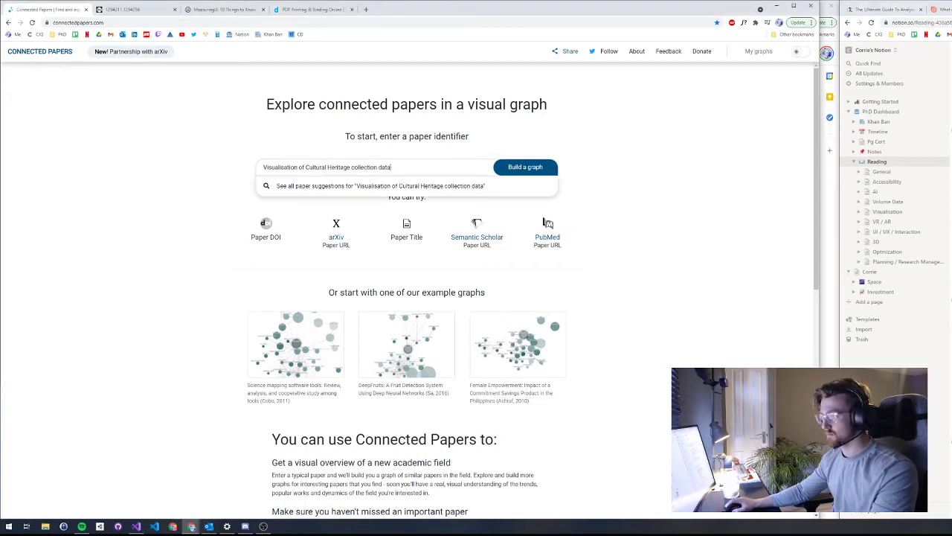
pyautogui.press('Return')
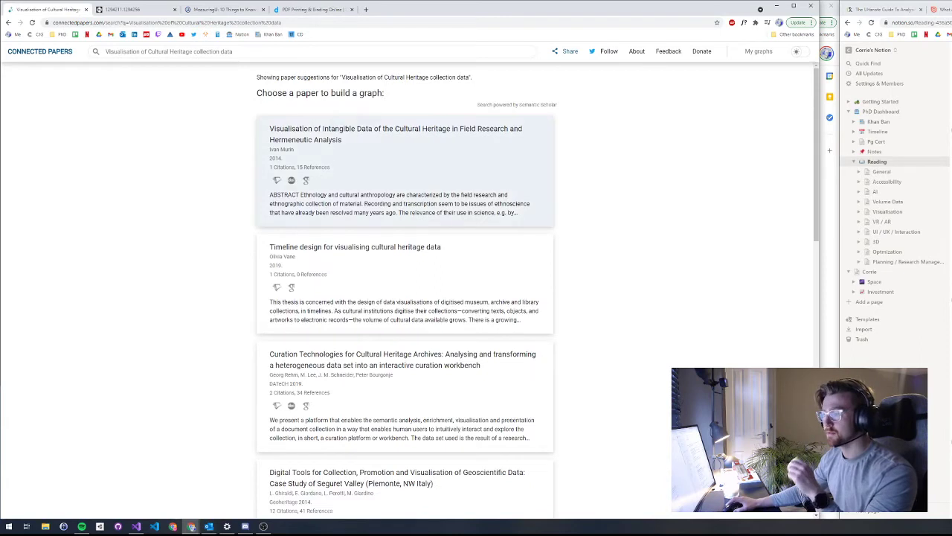
# Step: Build the graph from the first suggestion, Murin's 2014 intangible cultural heritage visualisation paper
pyautogui.click(405, 171)
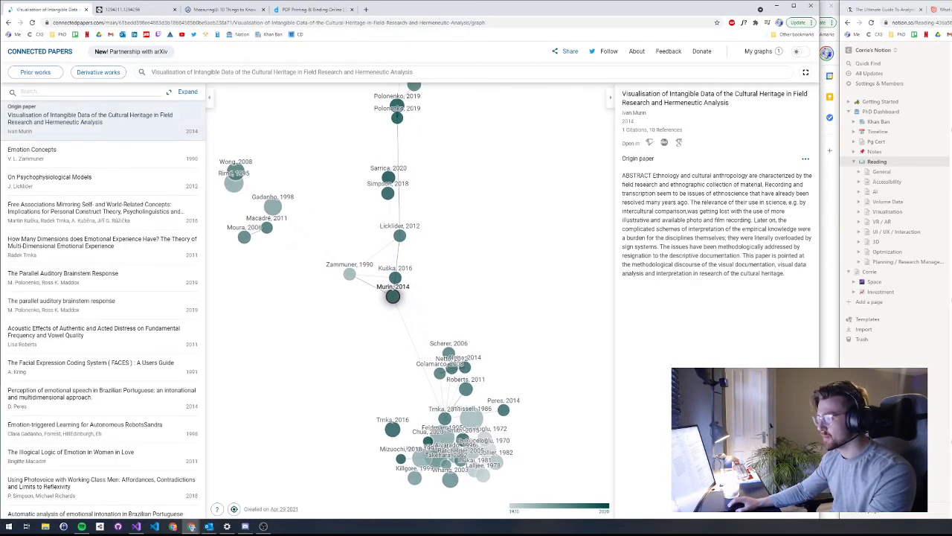
# Step: View details of the How Many Dimensions, Feldman 1995 and Trnka 2011 papers
pyautogui.click(102, 242)
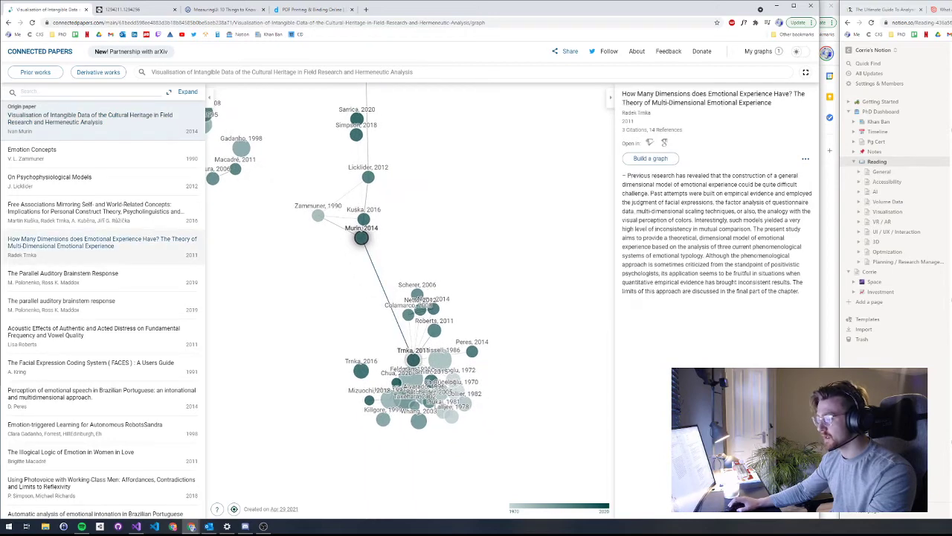
pyautogui.click(412, 380)
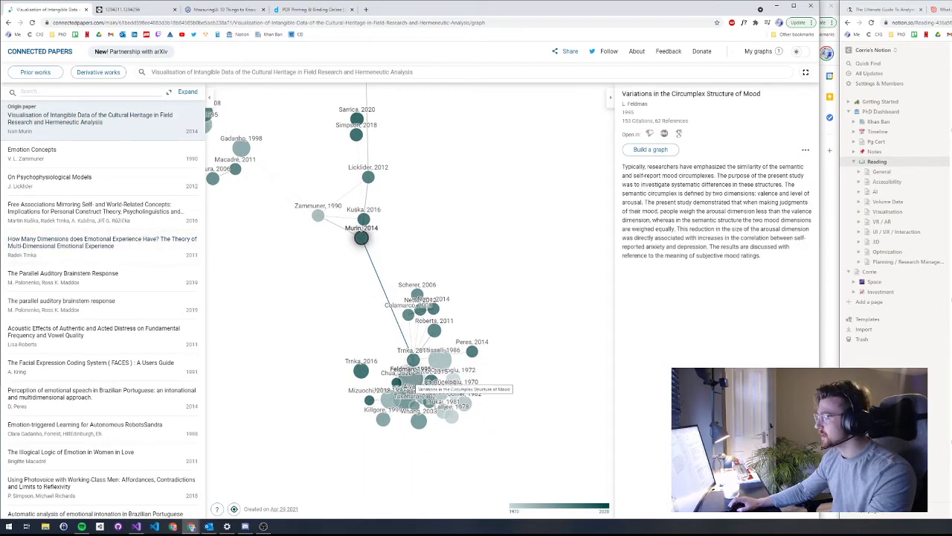
pyautogui.click(413, 362)
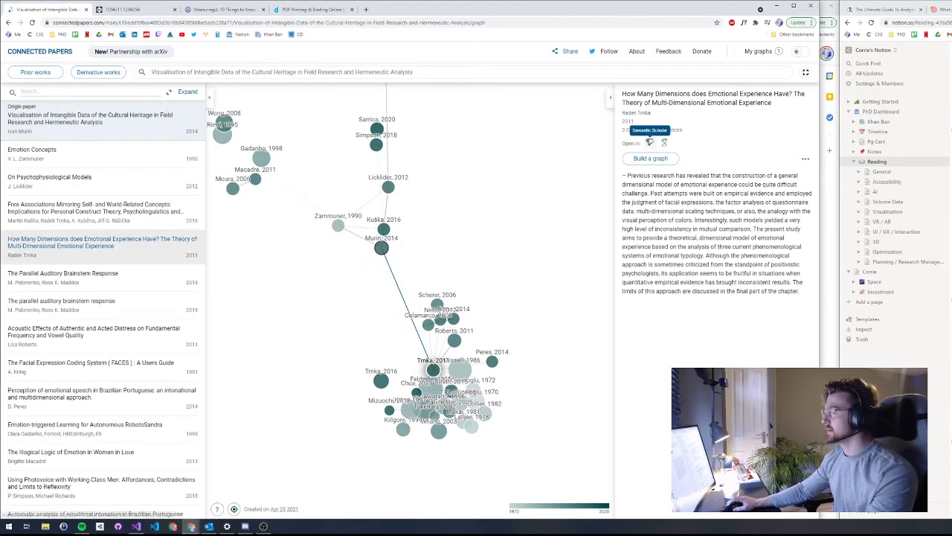
# Step: Look the selected paper up on Google Scholar, then view the Free Associations paper's details
pyautogui.click(665, 142)
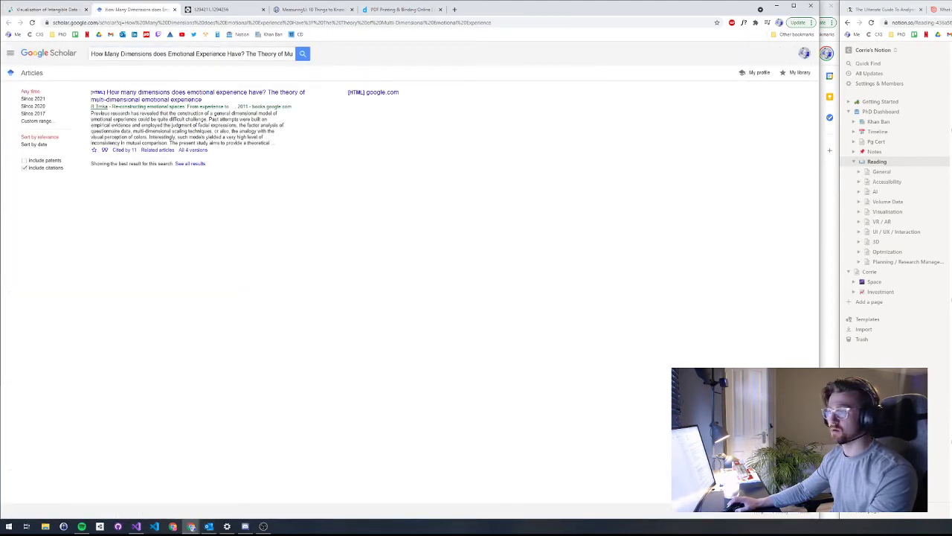
pyautogui.hotkey('ctrl', 'shift', 'Tab')
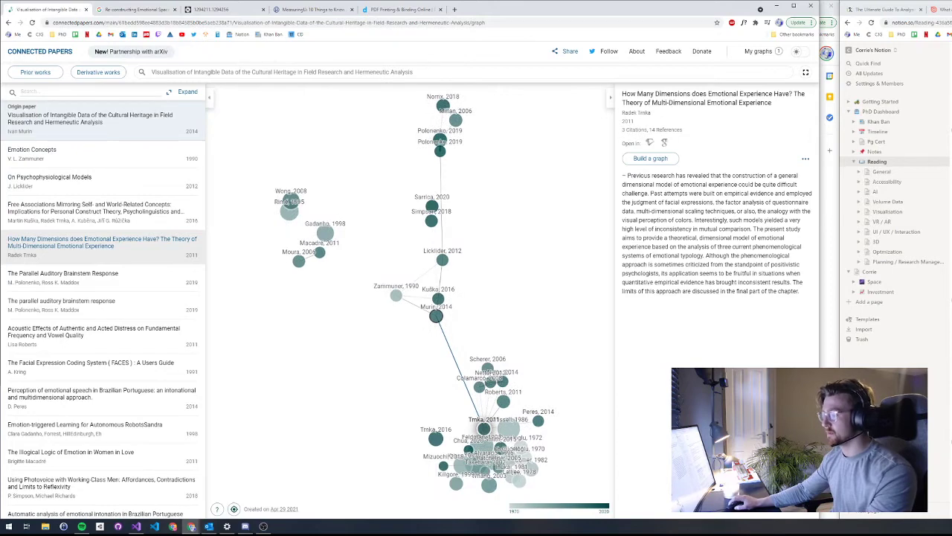
pyautogui.click(95, 208)
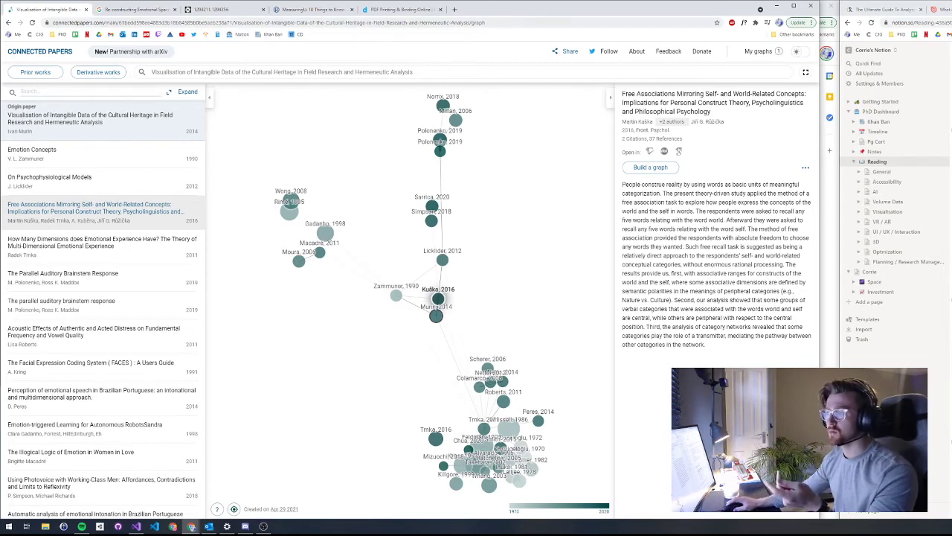
pyautogui.click(391, 9)
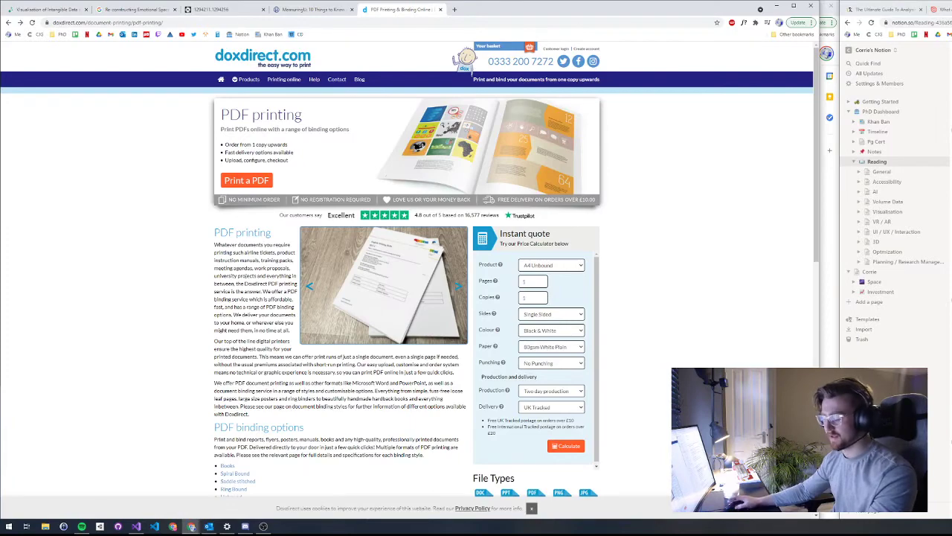
# Step: Browse doxdirect's PDF printing page, its quote calculator and binding options, then open a blank tab
pyautogui.scroll(-3, 407, 269)
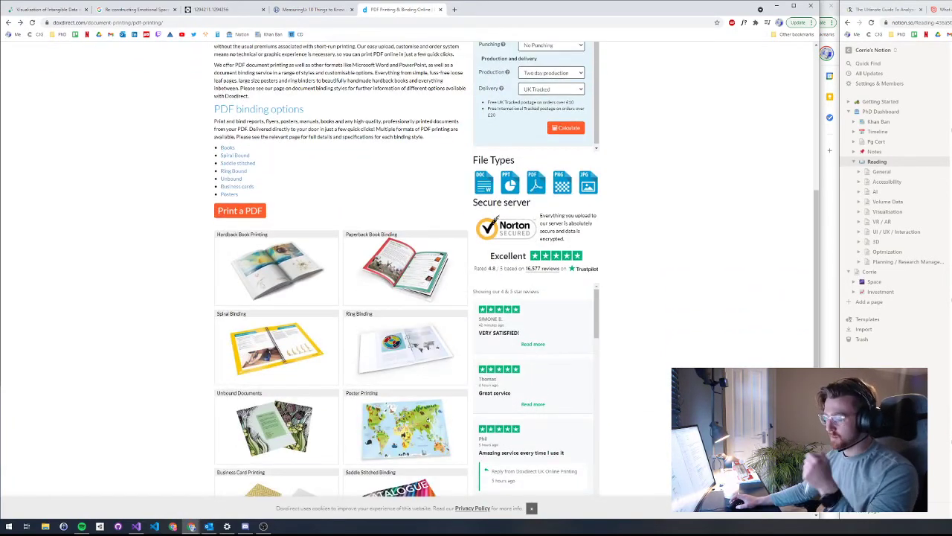
pyautogui.scroll(3, 407, 269)
pyautogui.scroll(-1, 407, 269)
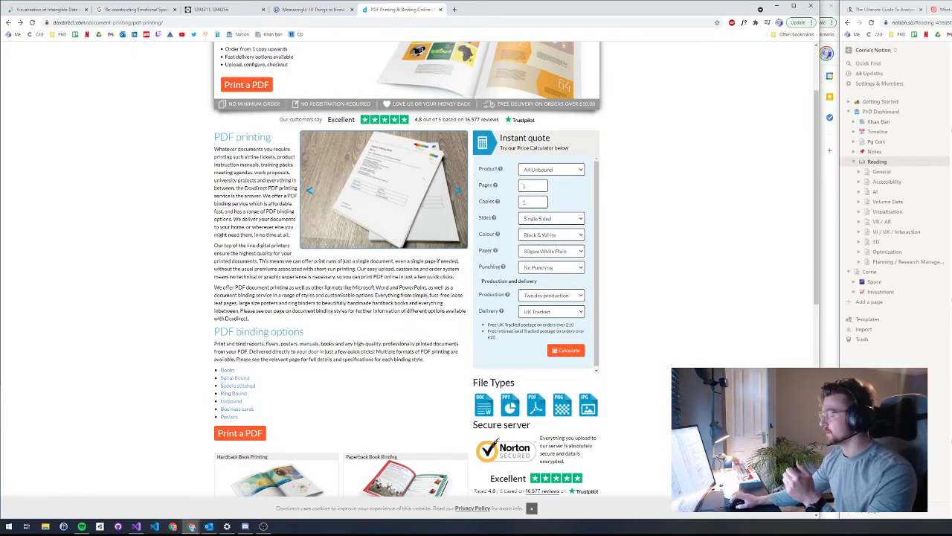
pyautogui.hotkey('ctrl', '1')
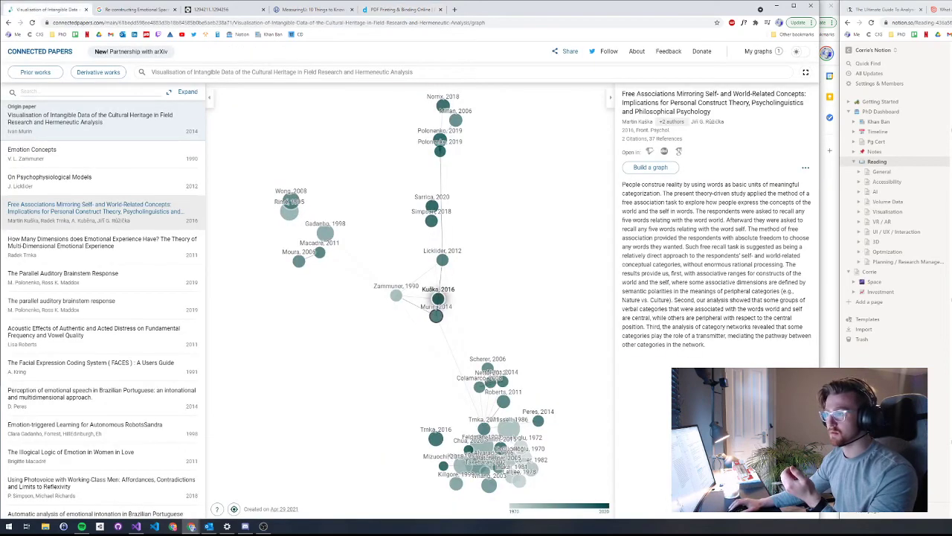
pyautogui.hotkey('ctrl', '5')
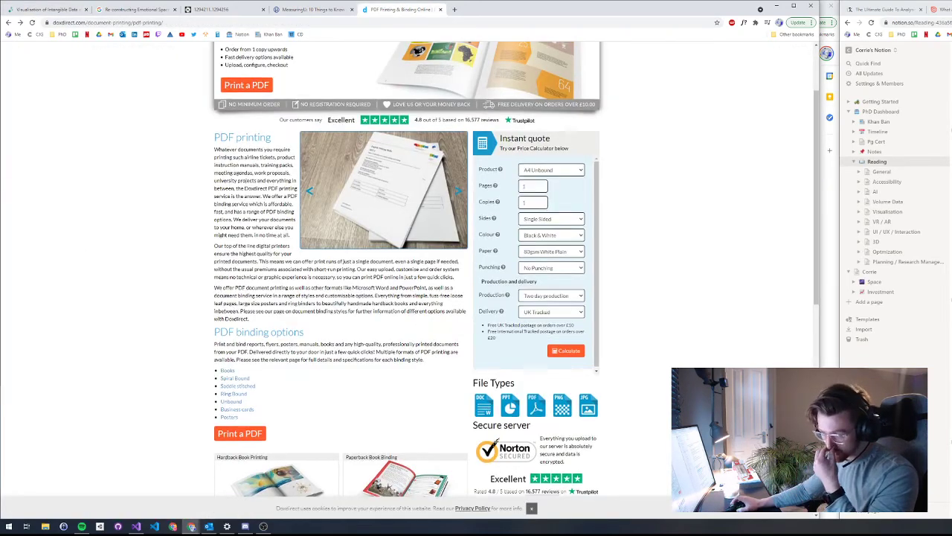
pyautogui.scroll(2, 410, 230)
pyautogui.scroll(-1, 409, 231)
pyautogui.scroll(-1, 409, 230)
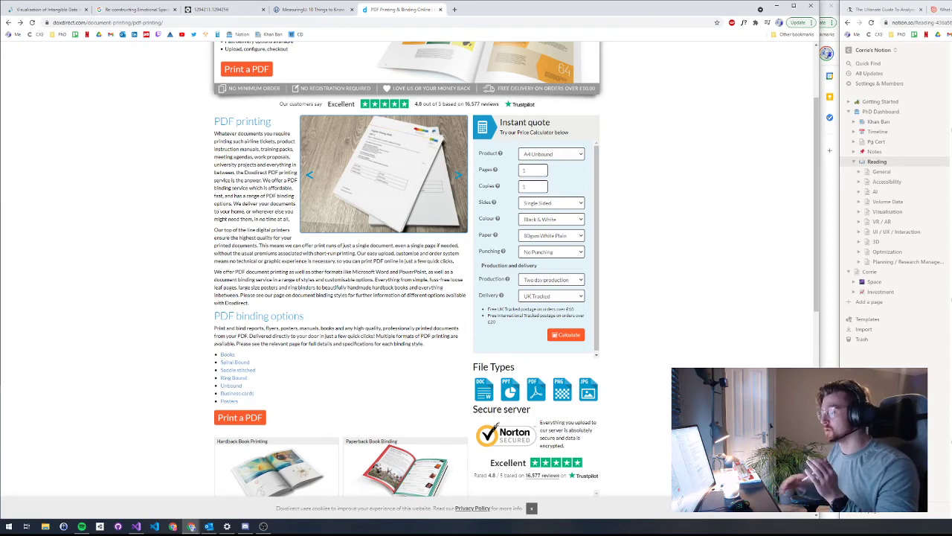
pyautogui.hotkey('ctrl', 't')
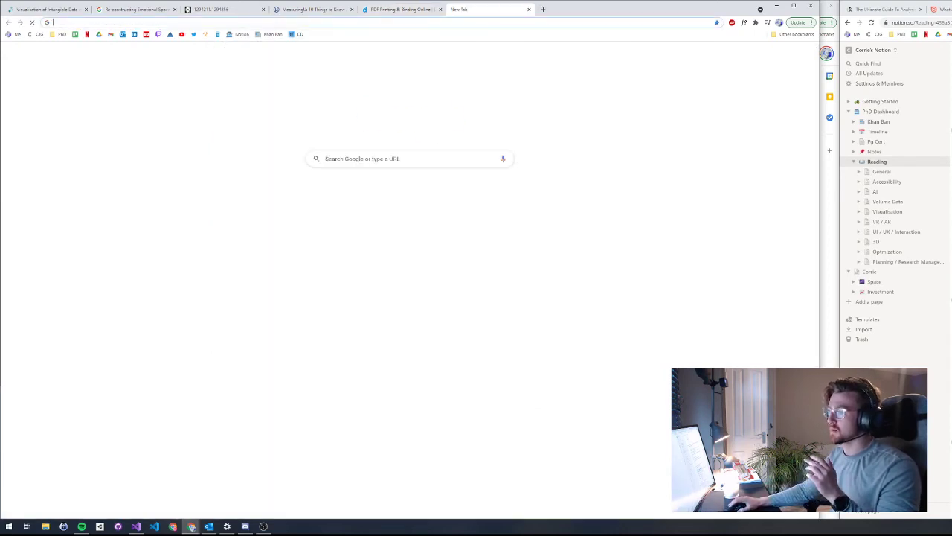
# Step: Load the Notion Khan Ban board's address in the new tab
pyautogui.press('Return')
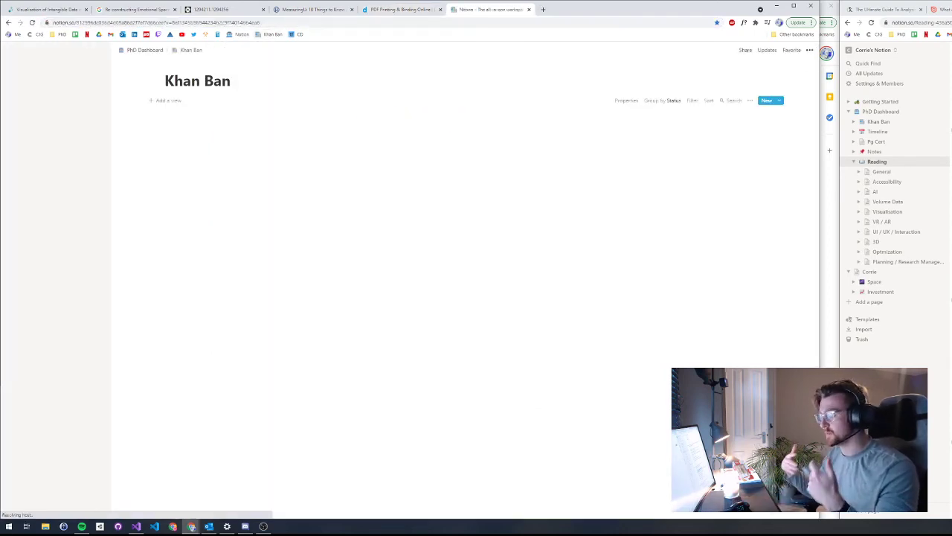